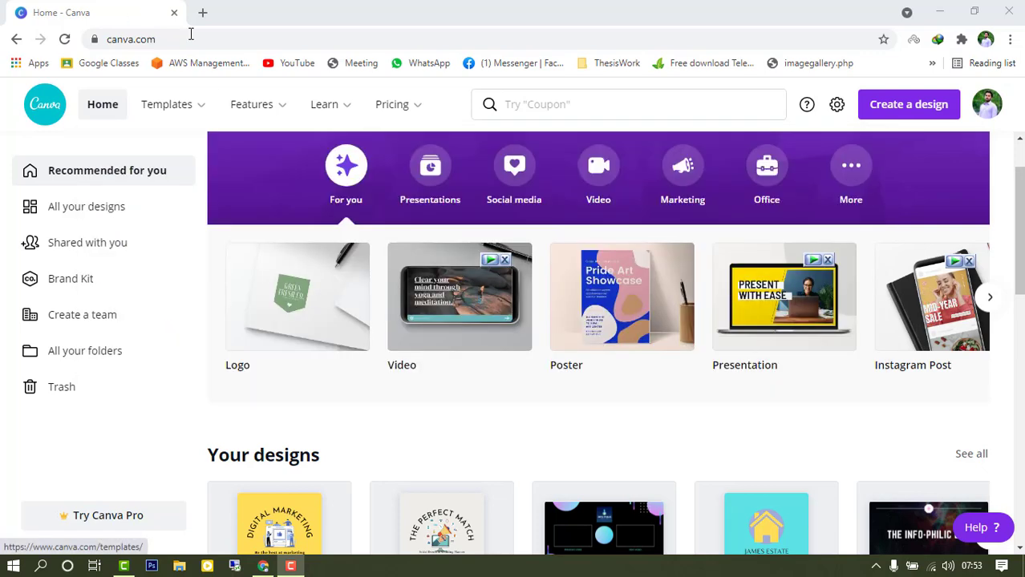
left_click(262, 38)
triple_click(176, 38)
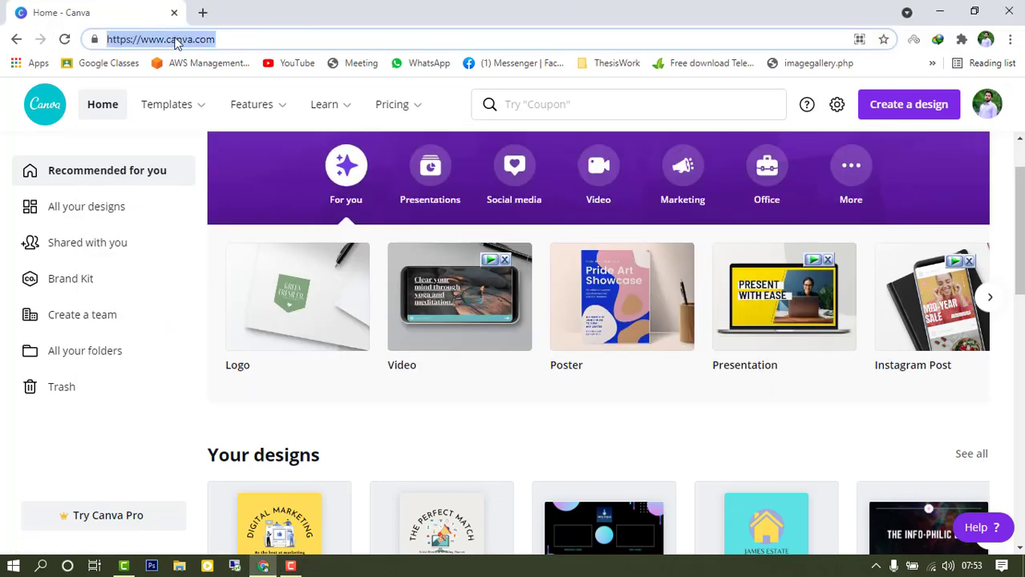
left_click(247, 37)
triple_click(247, 38)
left_click_drag(246, 38, 114, 39)
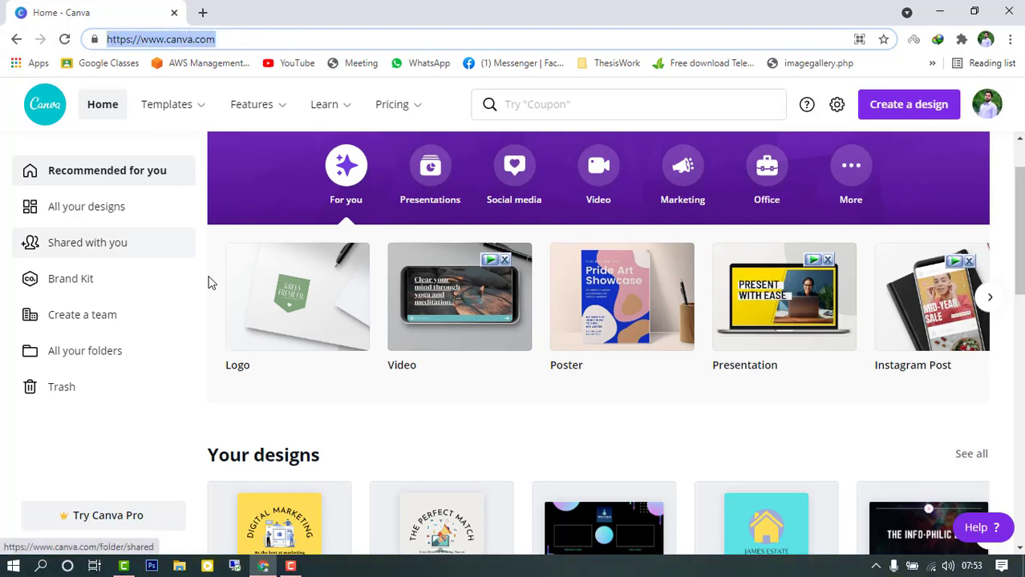
left_click(192, 462)
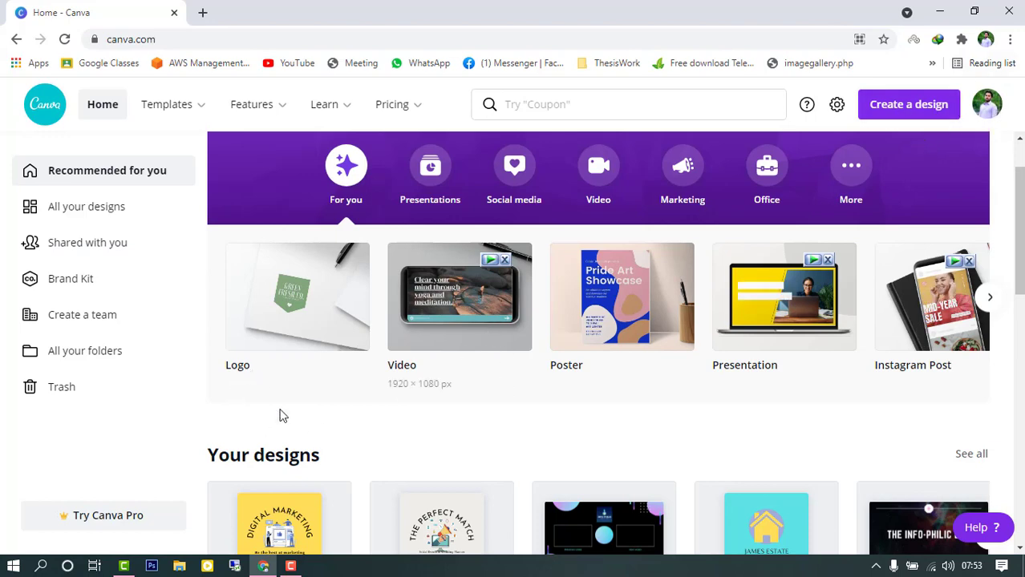
Create a new blank logo design from the recommended design types.
scroll(442, 416, "down", 15)
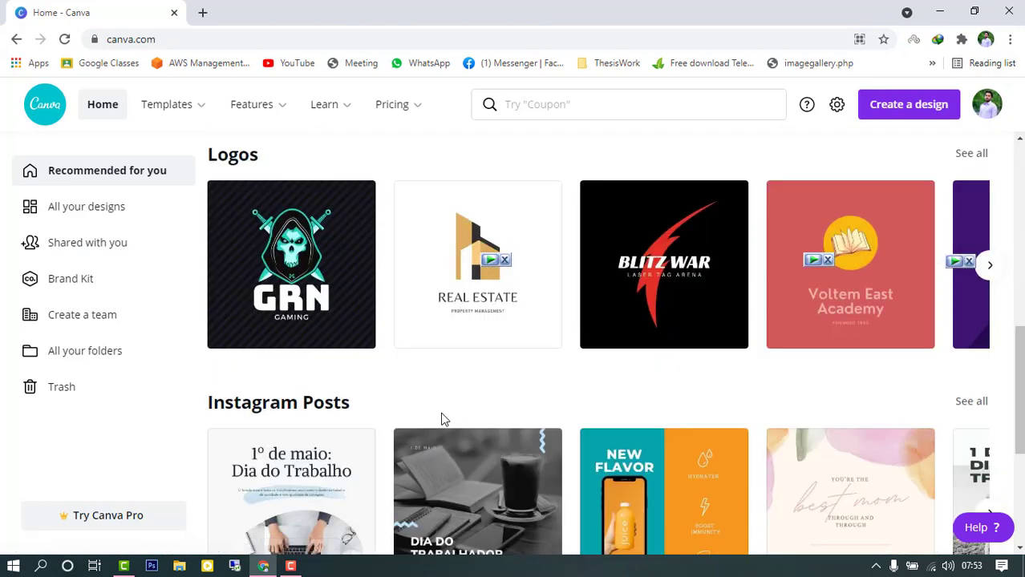
scroll(441, 416, "down", 3)
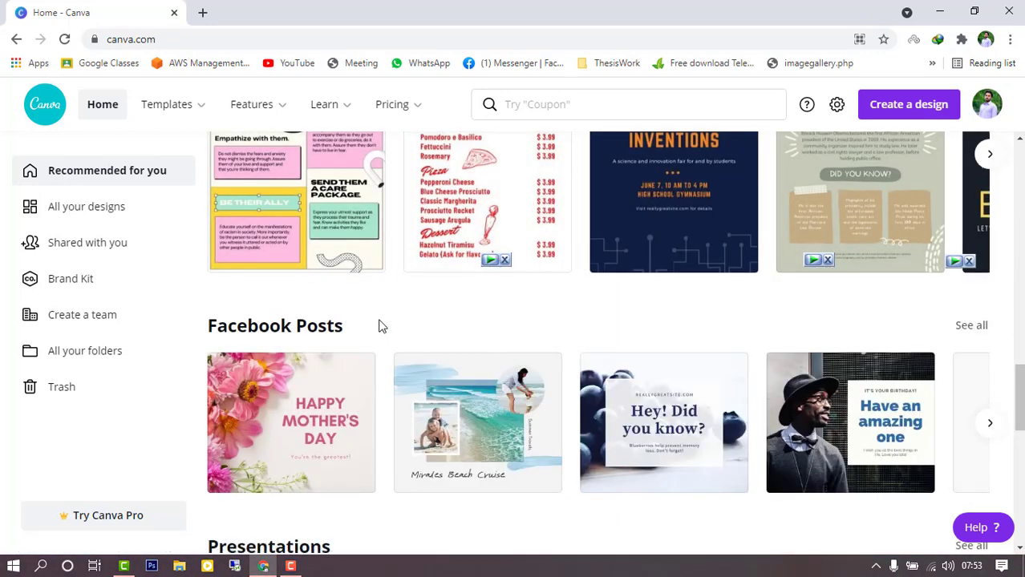
scroll(381, 326, "up", 10)
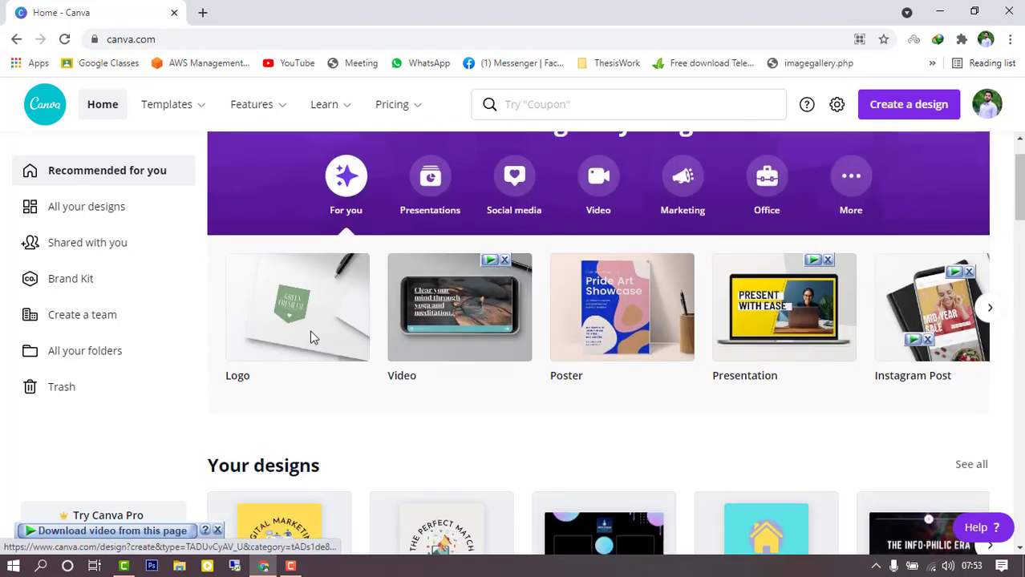
scroll(299, 312, "up", 1)
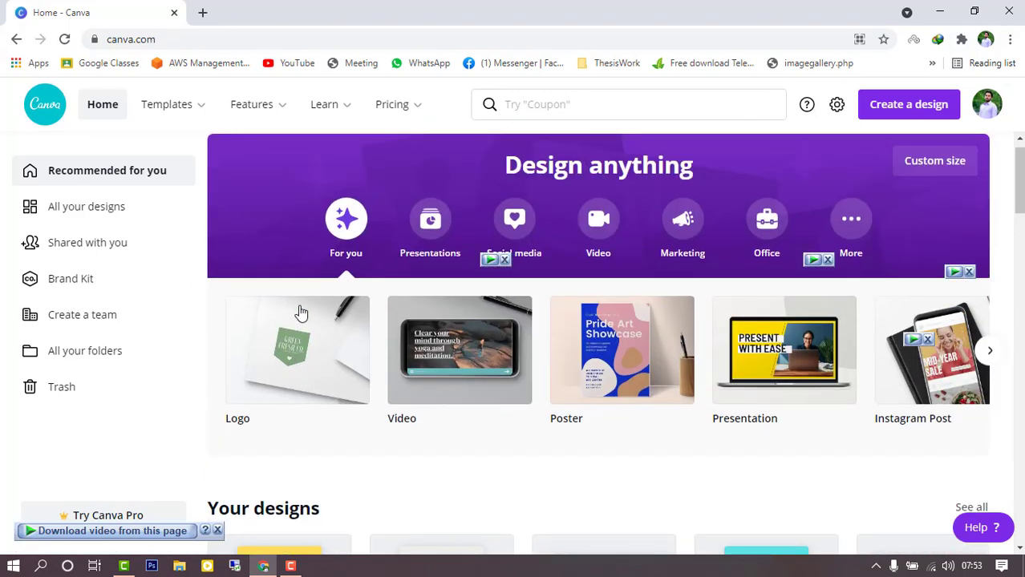
left_click(301, 368)
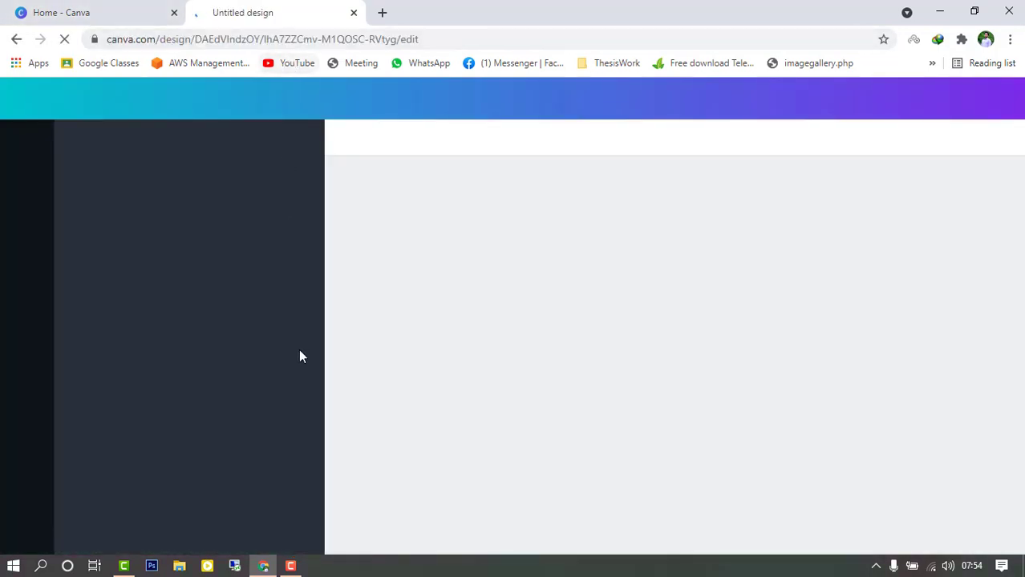
left_click(291, 566)
left_click(291, 566)
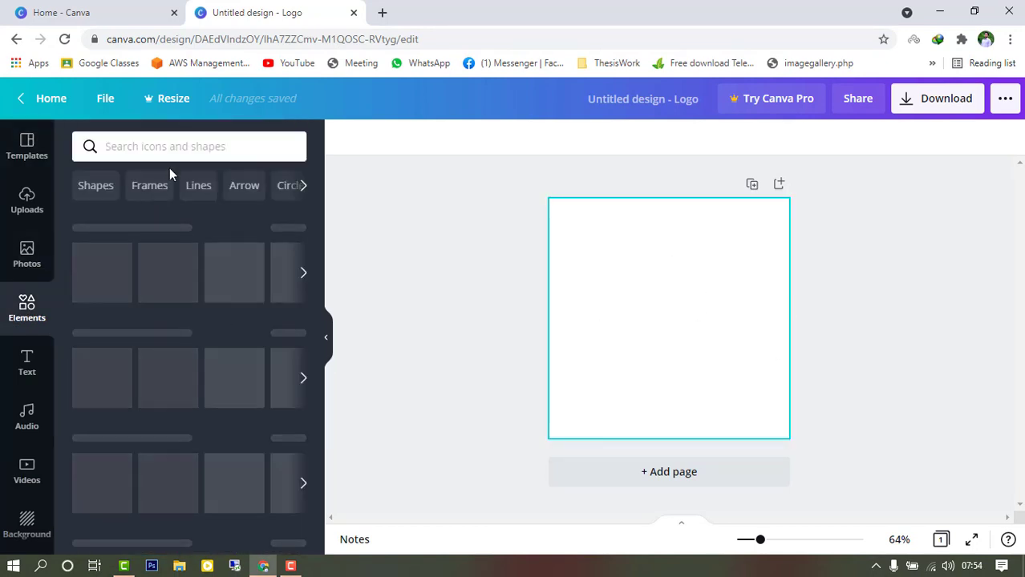
Search the elements for "insurance" and add the free graphic of a family held between two hands.
left_click(182, 148)
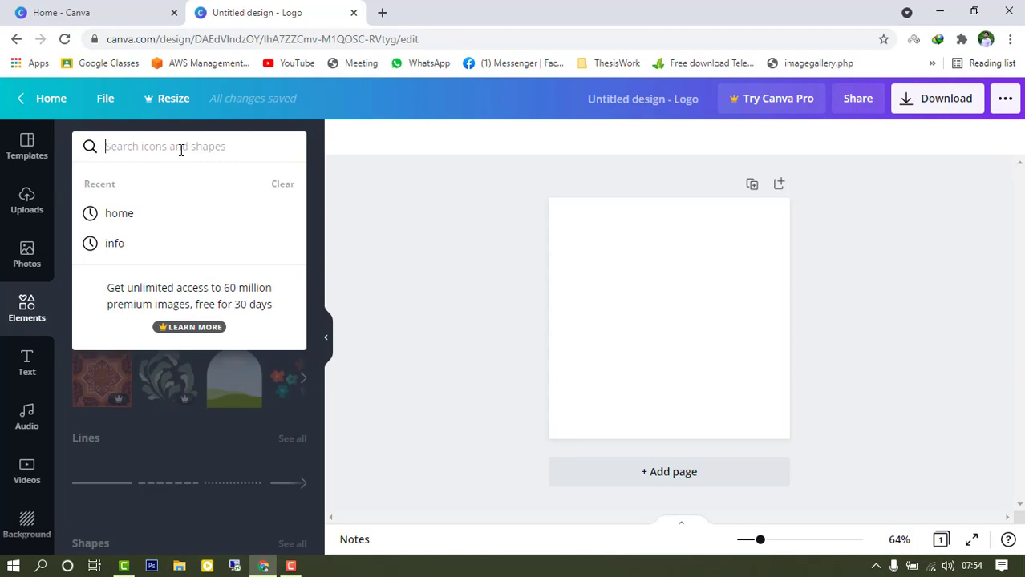
type("insurance")
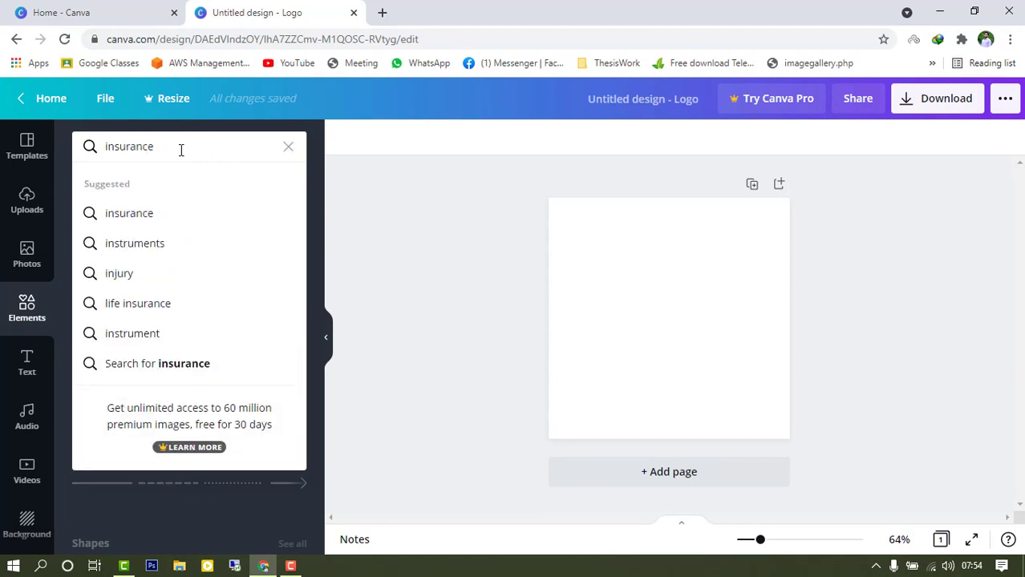
key("Return")
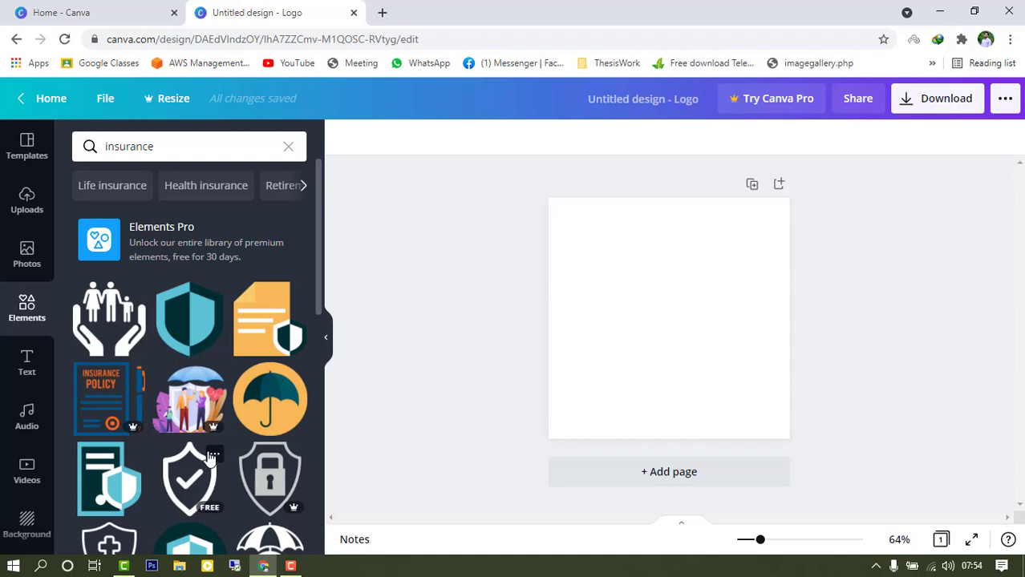
scroll(147, 406, "down", 1)
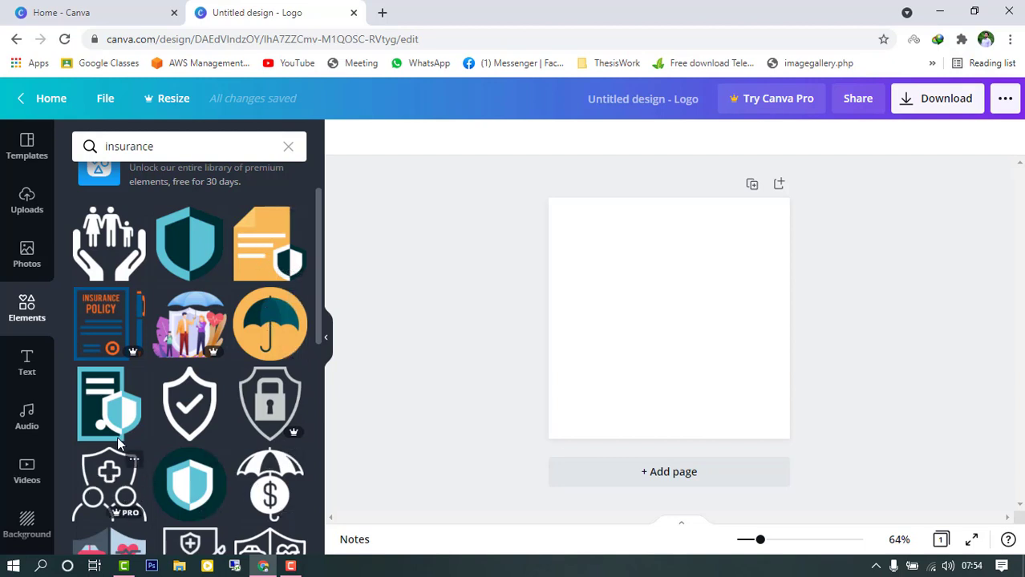
left_click(103, 248)
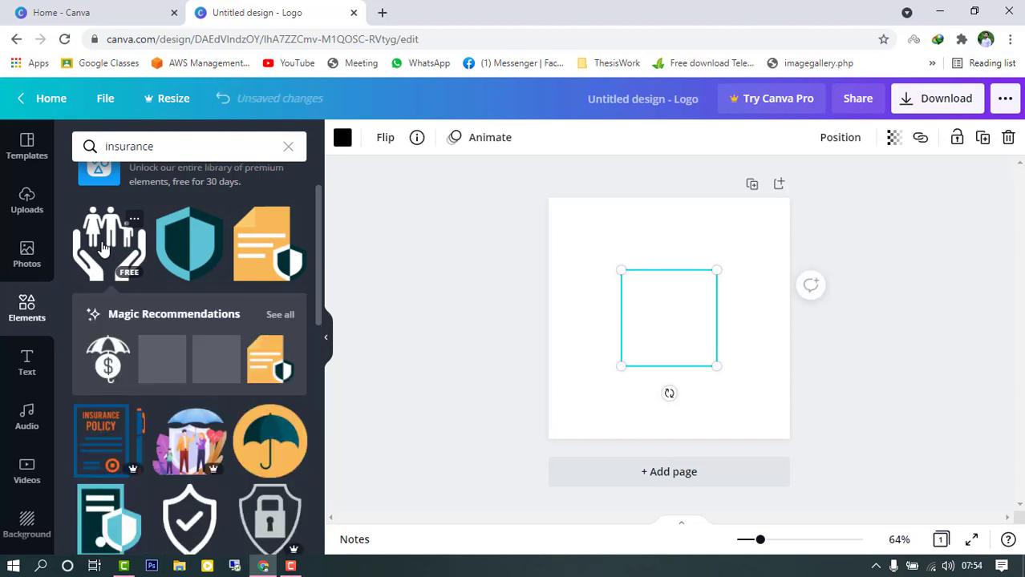
Resize the family-and-hands graphic to a little under half the page width and centre it on the page.
left_click_drag(709, 365, 799, 428)
left_click_drag(682, 346, 671, 317)
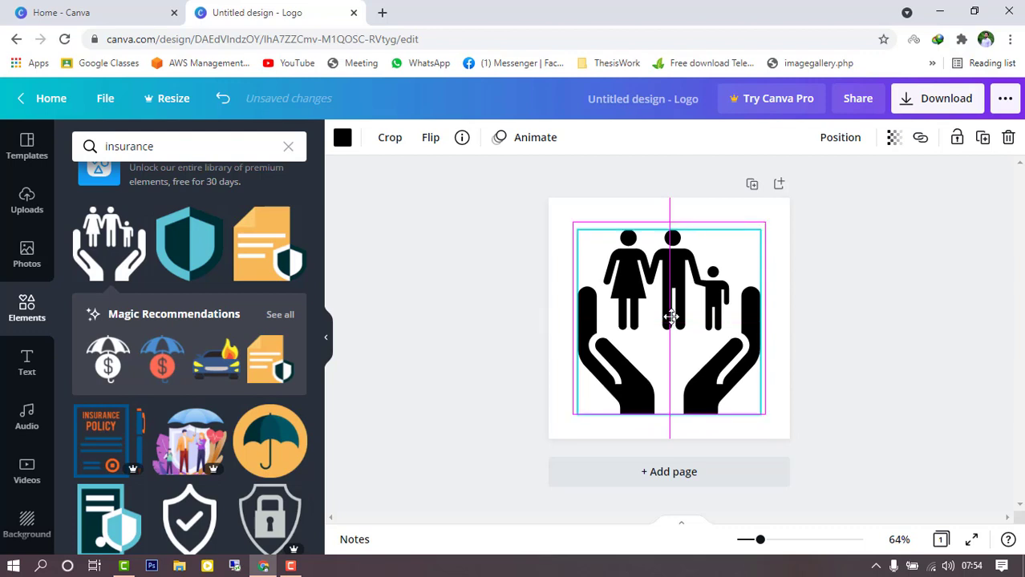
left_click_drag(752, 363, 752, 364)
left_click_drag(748, 403, 678, 333)
left_click_drag(639, 279, 670, 309)
left_click(829, 356)
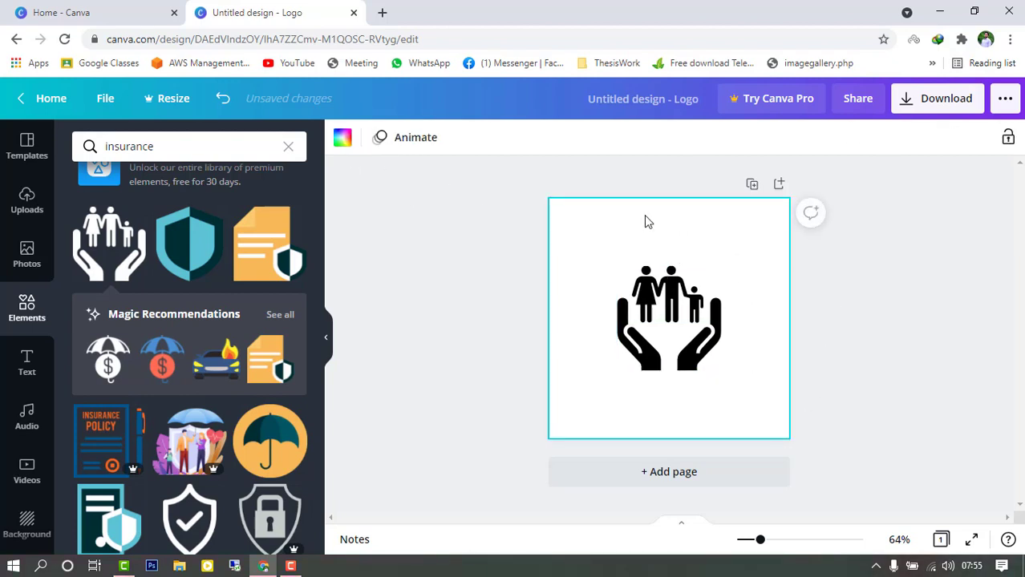
Try several default colours on the page background and set it to light blue.
left_click(342, 138)
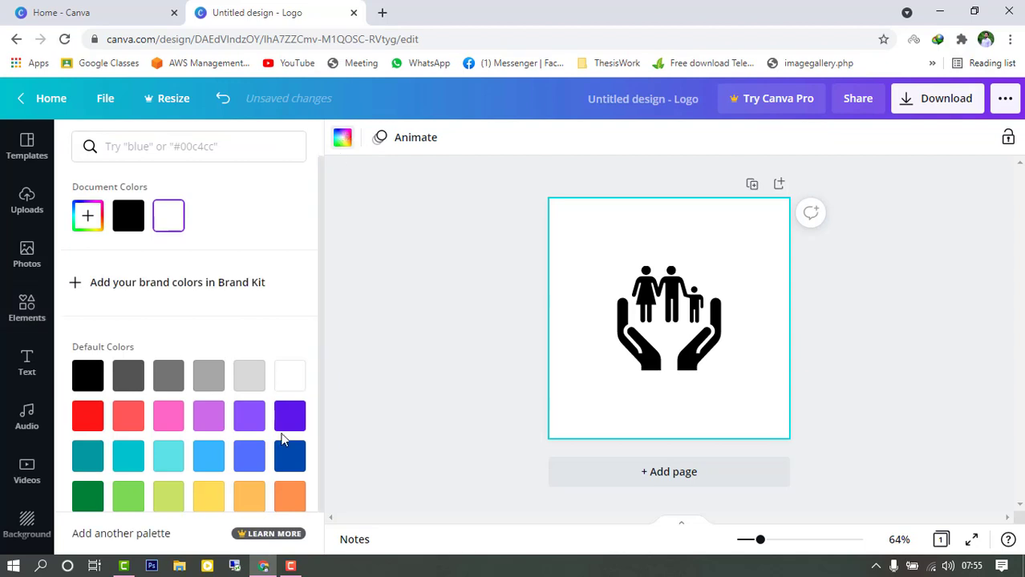
left_click(172, 420)
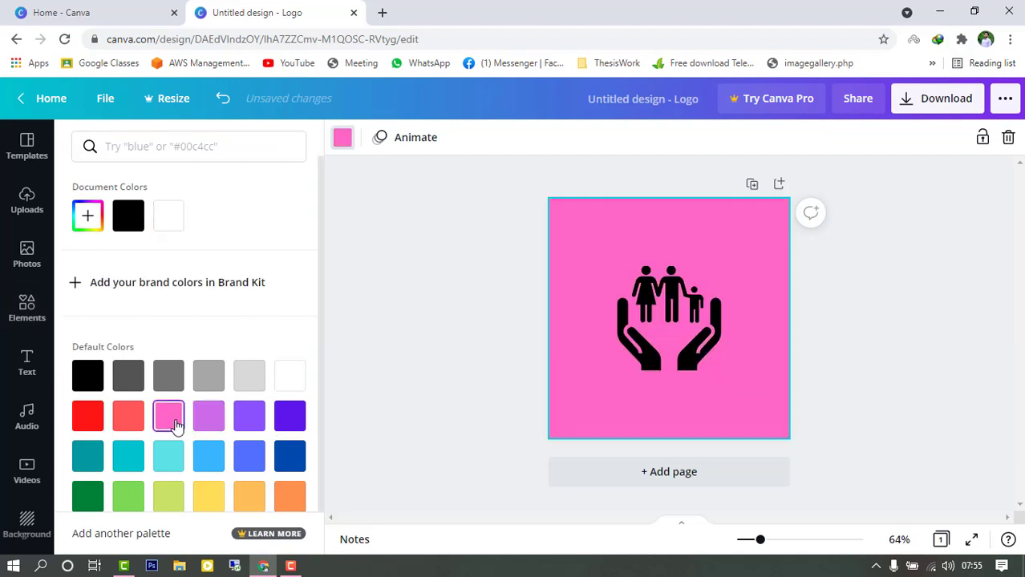
left_click(209, 416)
left_click(210, 457)
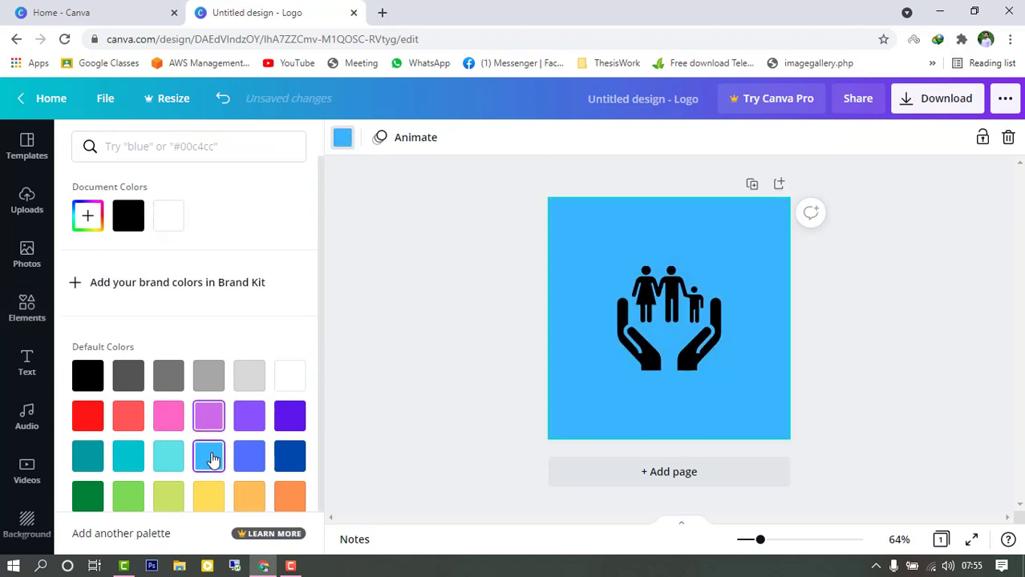
left_click(259, 455)
left_click(213, 459)
left_click(247, 454)
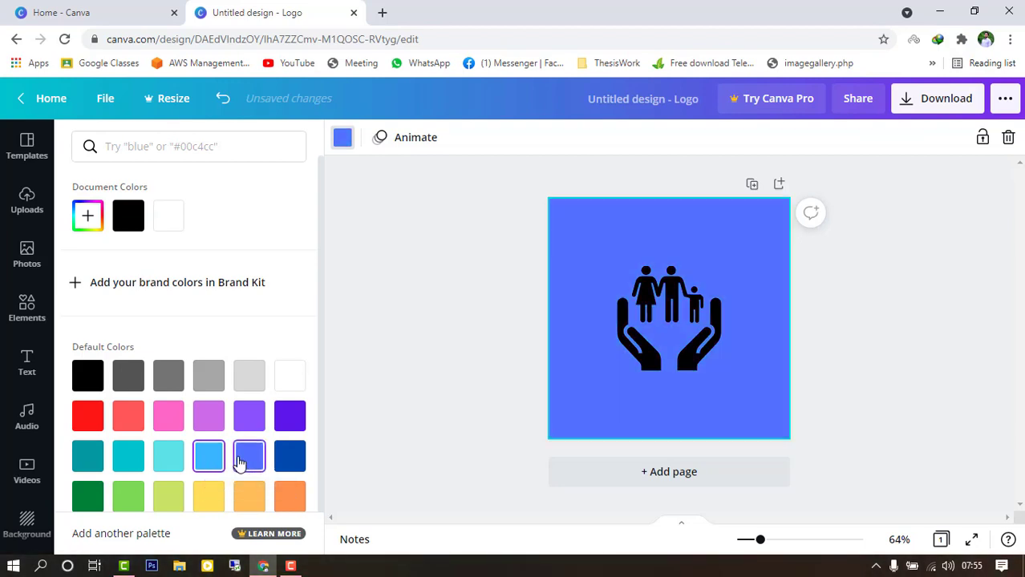
left_click(212, 456)
Browse the text font combinations and place the green "WORKOUT" style across the upper part of the logo page.
left_click(27, 309)
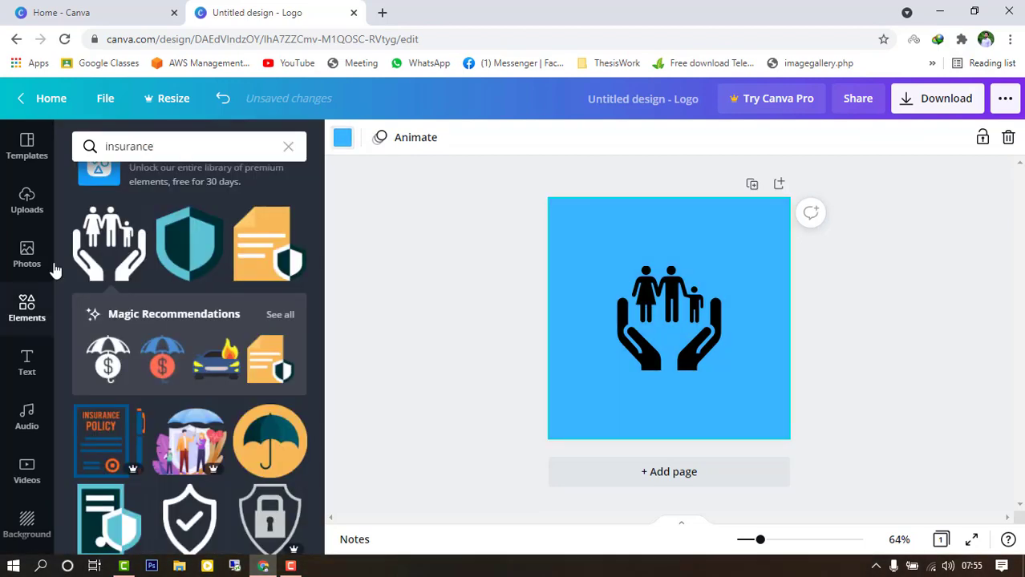
left_click(27, 362)
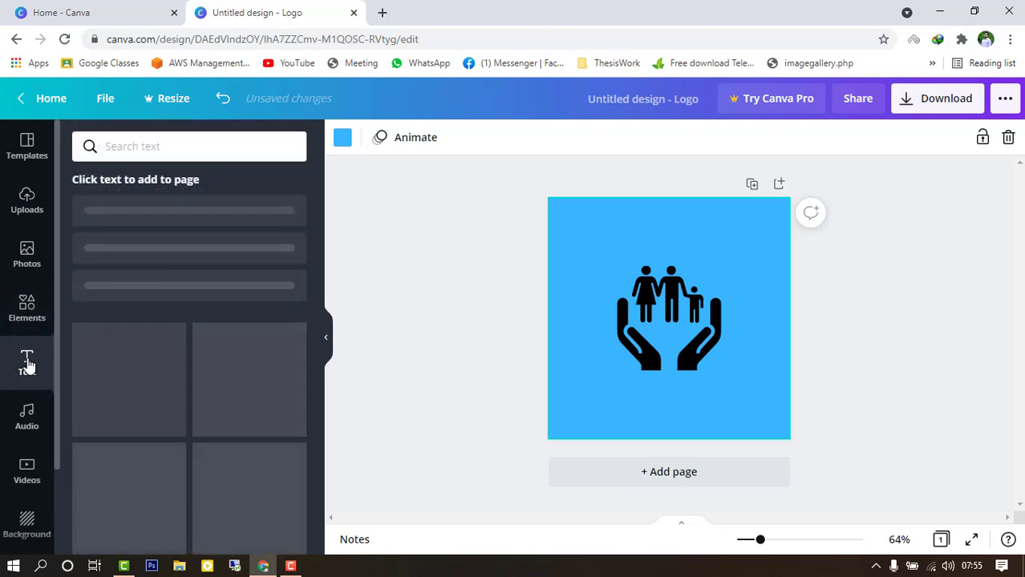
scroll(199, 433, "down", 5)
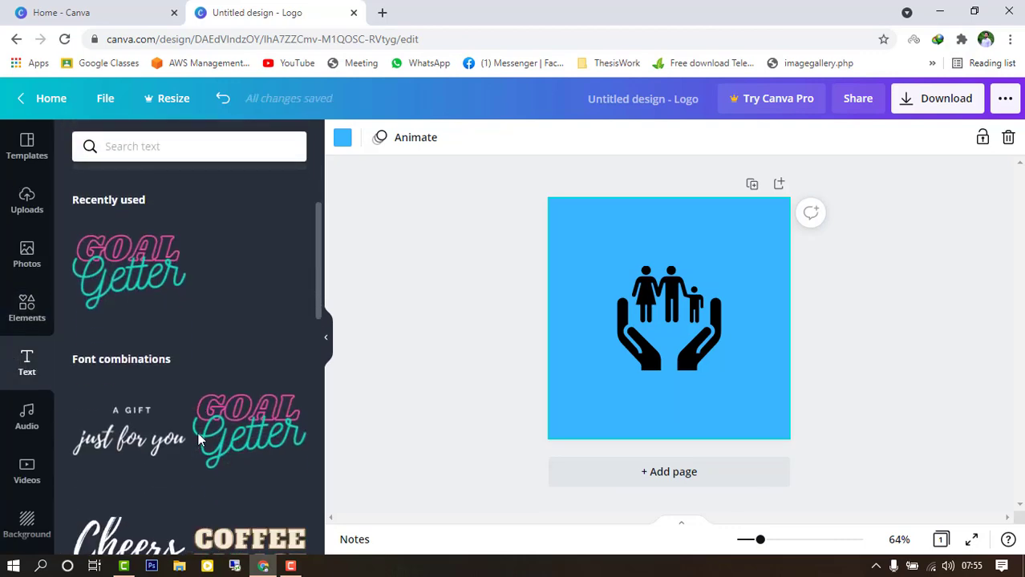
scroll(199, 440, "down", 2)
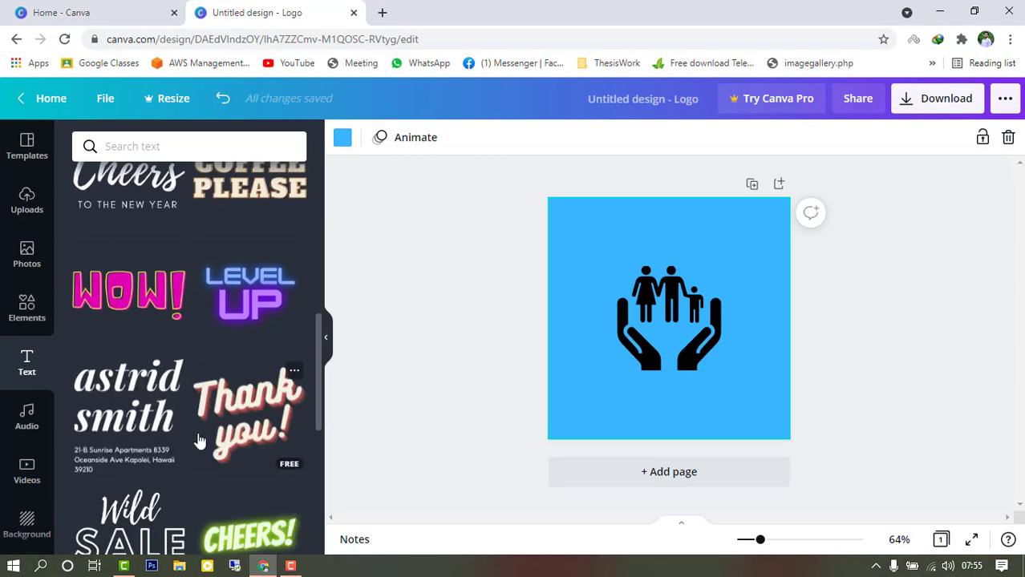
scroll(197, 432, "down", 5)
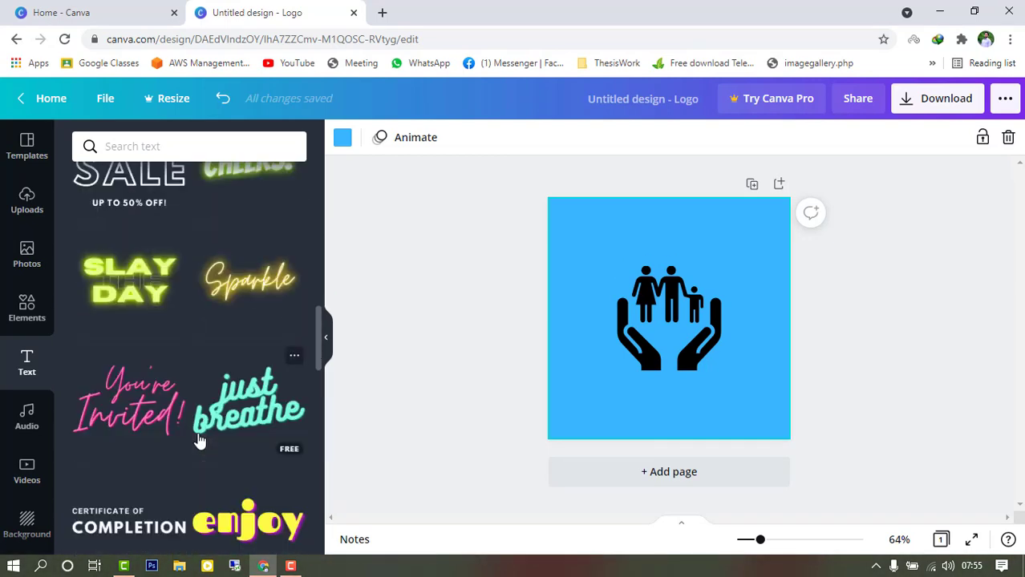
scroll(200, 441, "down", 3)
scroll(199, 441, "down", 3)
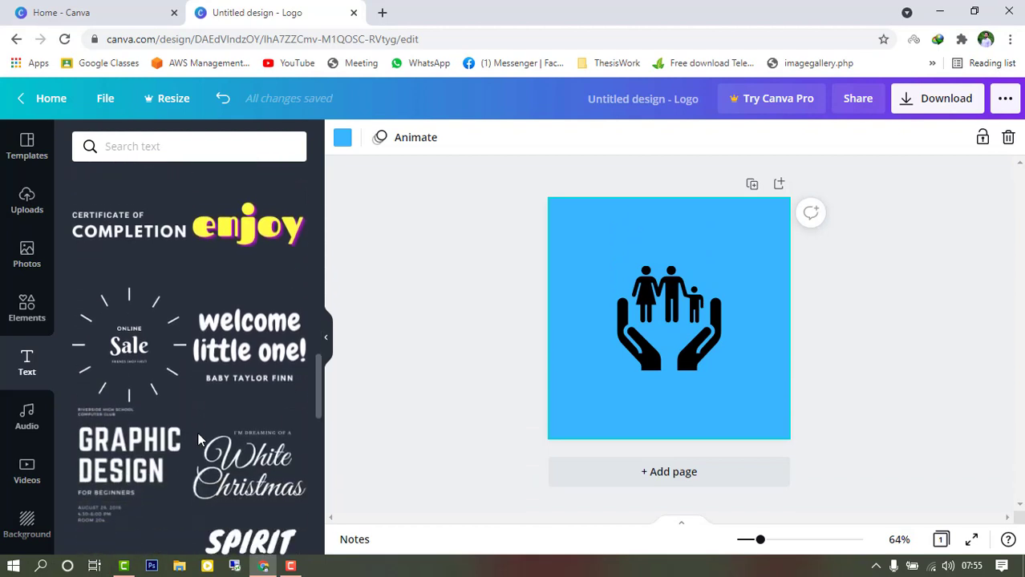
scroll(199, 441, "down", 3)
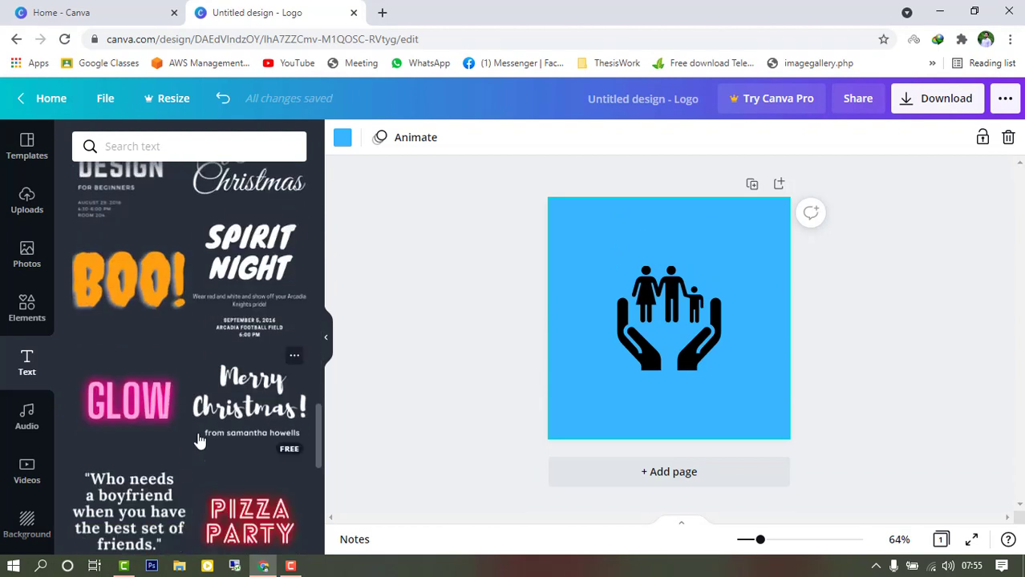
scroll(200, 441, "down", 5)
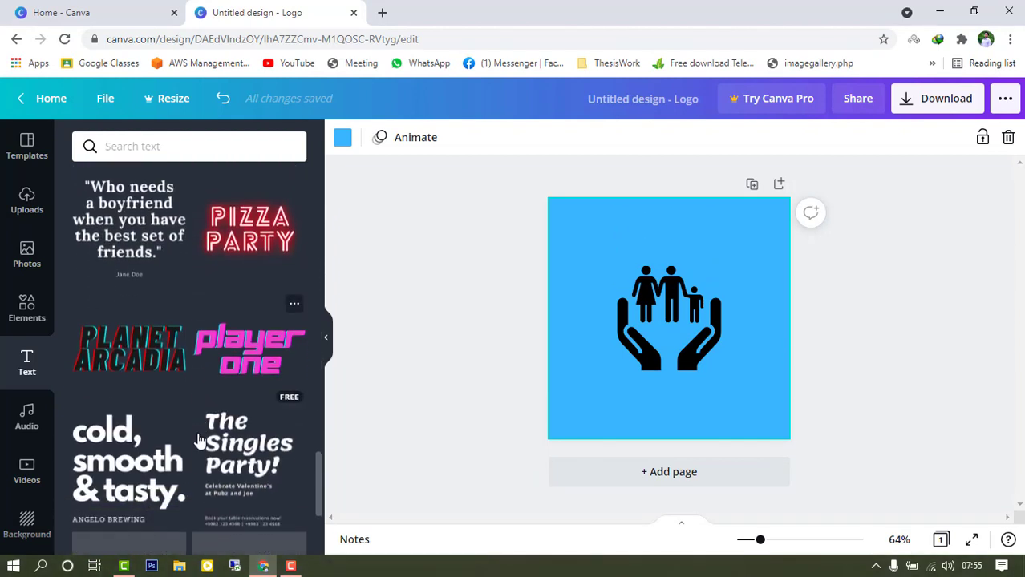
scroll(199, 441, "down", 1)
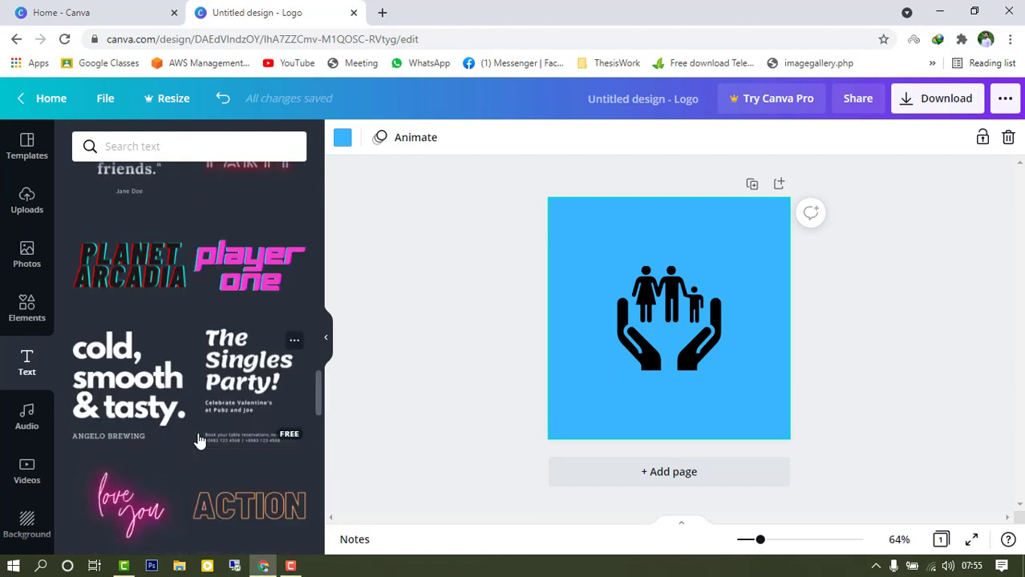
scroll(200, 441, "down", 4)
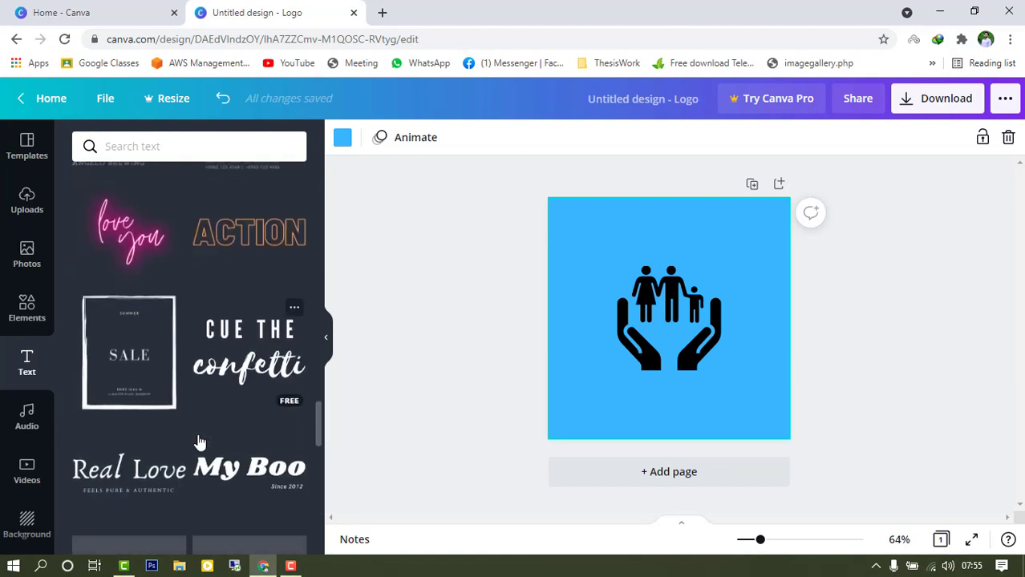
scroll(231, 341, "down", 5)
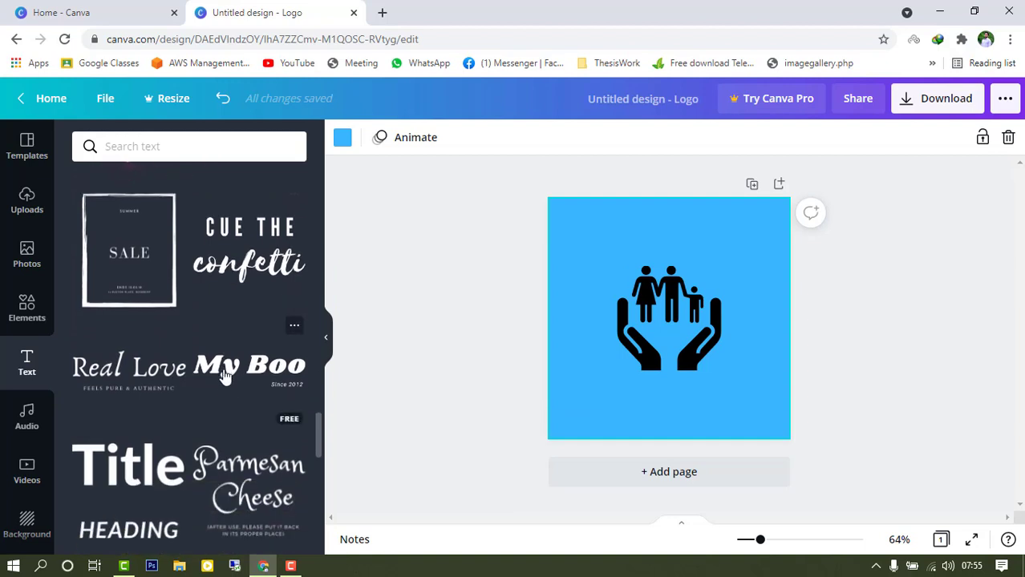
scroll(226, 388, "down", 1)
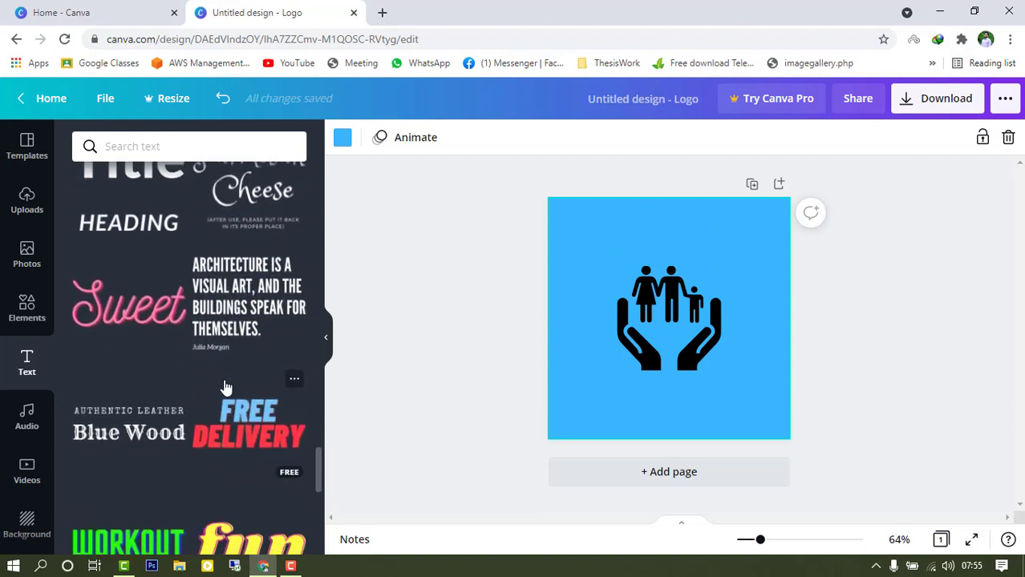
scroll(232, 358, "down", 3)
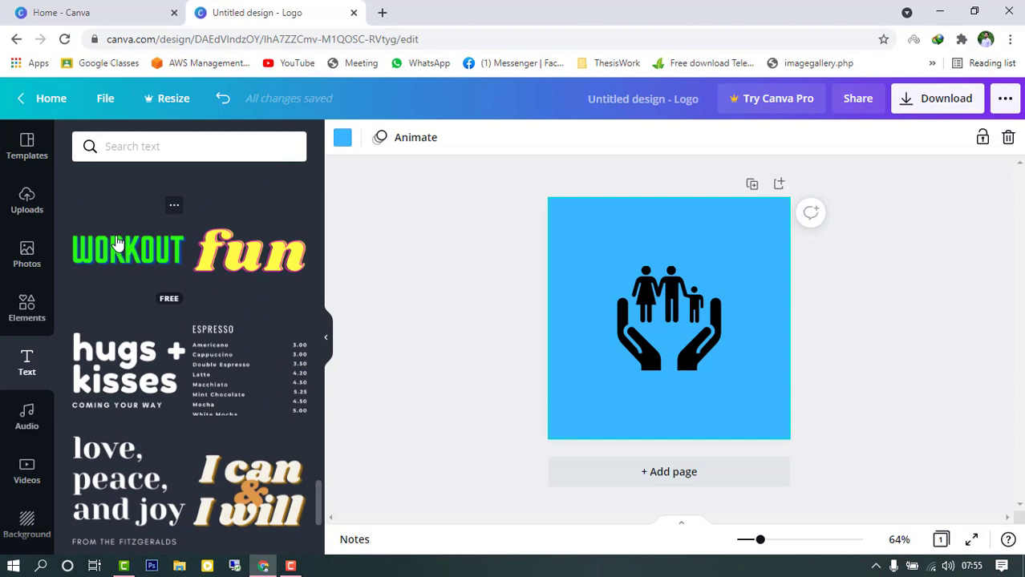
left_click_drag(116, 243, 160, 253)
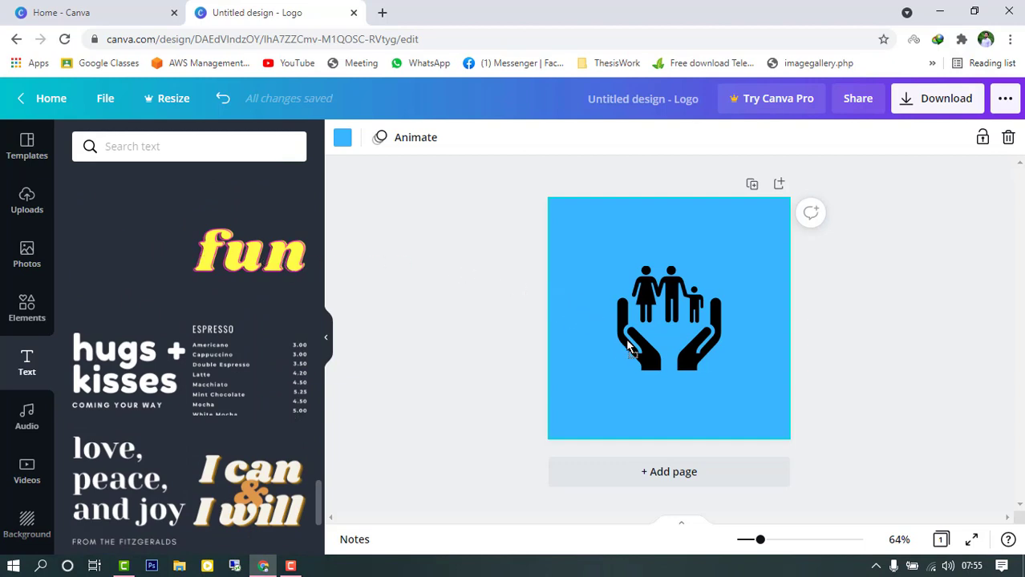
left_click_drag(629, 348, 618, 251)
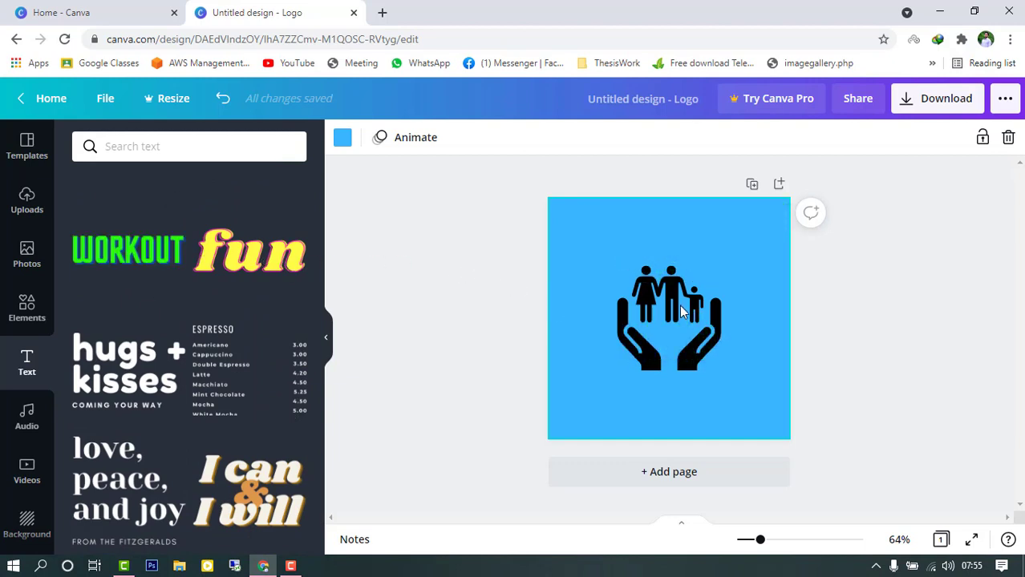
Shrink the family-and-hands graphic to about a fifth of the page width and place it below the right end of the "WORKOUT" text.
left_click_drag(699, 347, 710, 338)
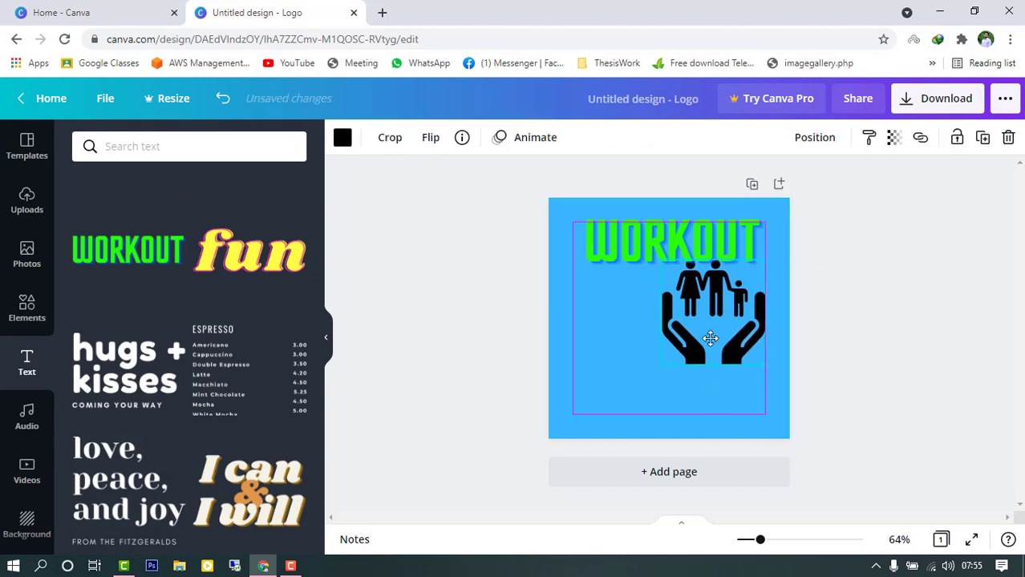
left_click(1014, 500)
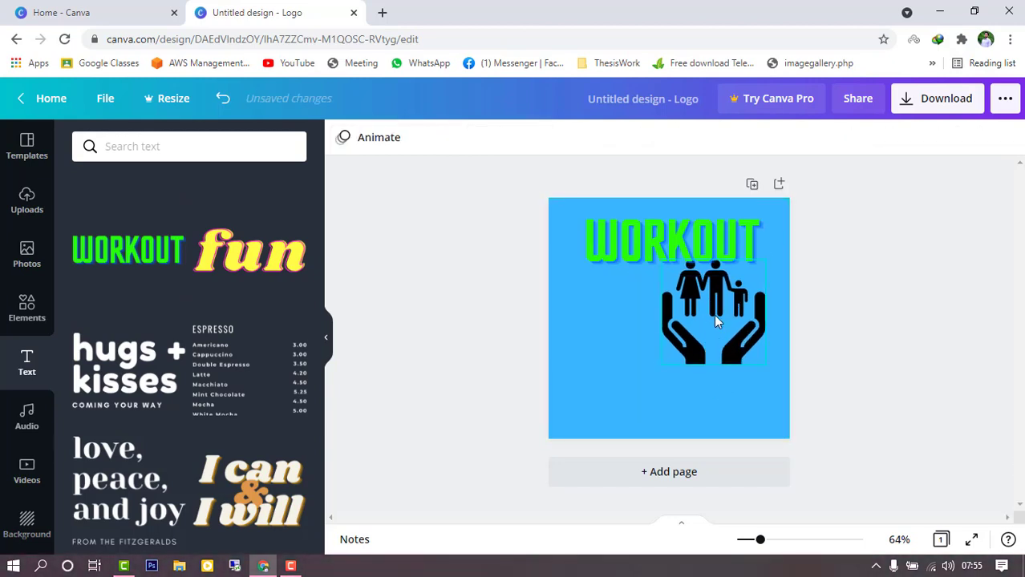
left_click(762, 371)
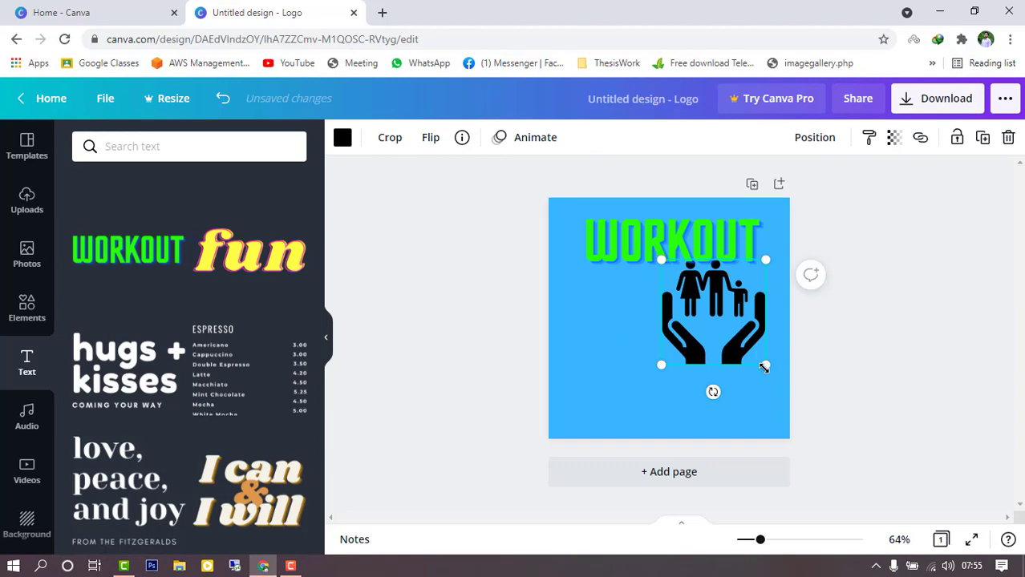
left_click_drag(726, 344, 738, 293)
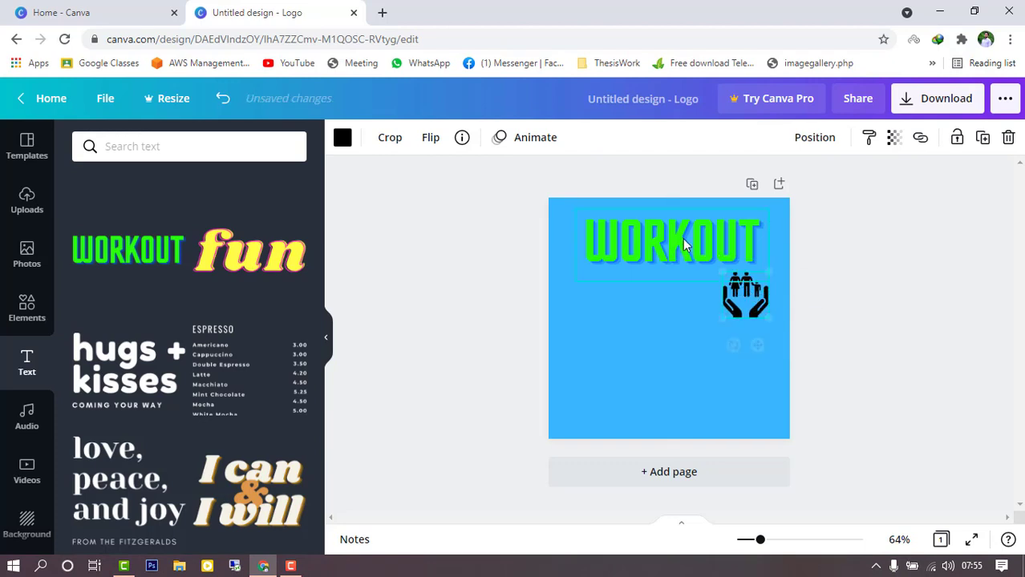
Move the "WORKOUT" text to just below the page's middle and centre the small family-and-hands graphic above it.
left_click_drag(682, 240, 684, 313)
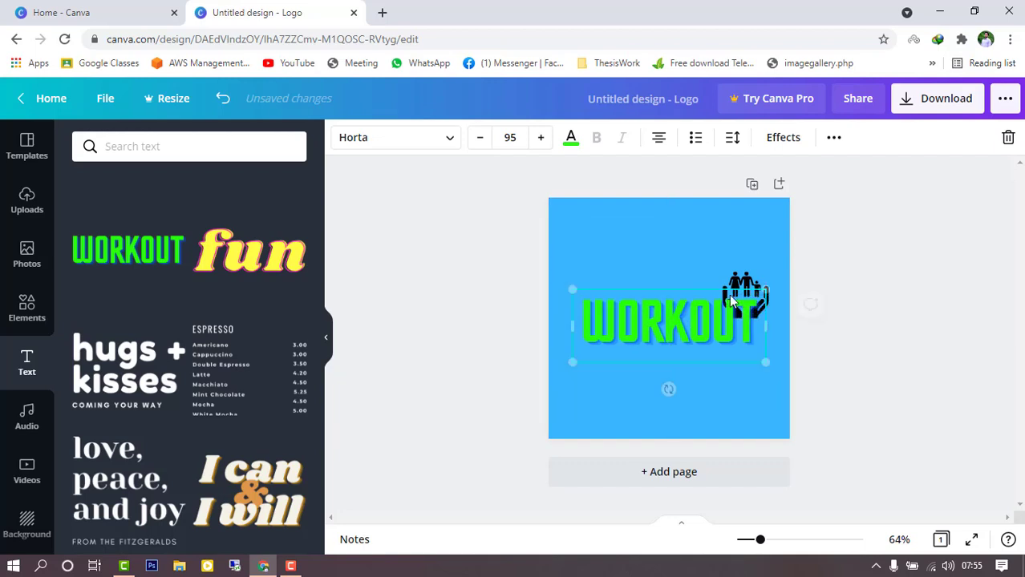
left_click_drag(743, 284, 651, 243)
left_click_drag(675, 325, 708, 336)
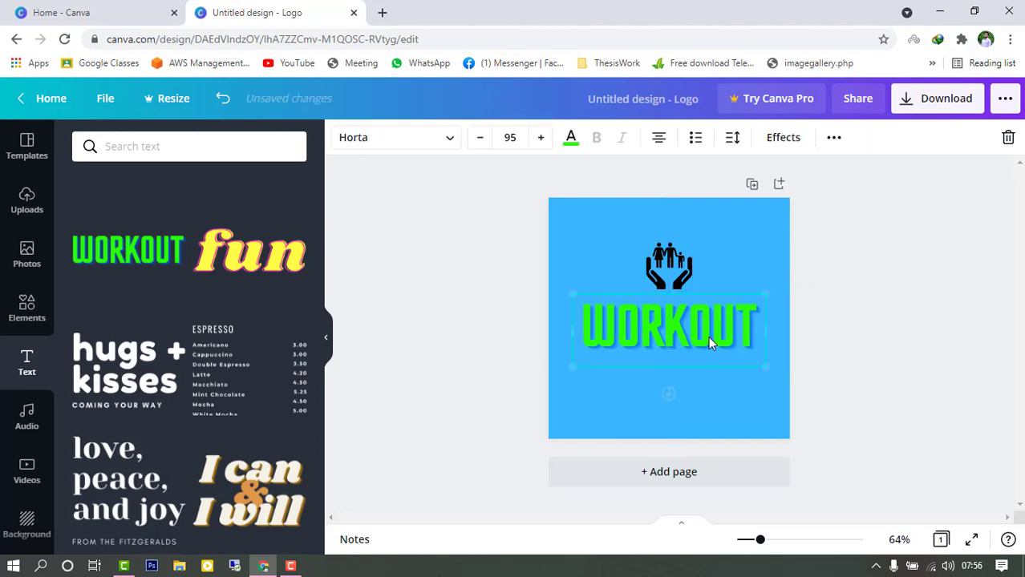
Replace the "WORKOUT" text with "INSURANCE" and widen its text box so the word fits on one line.
double_click(703, 333)
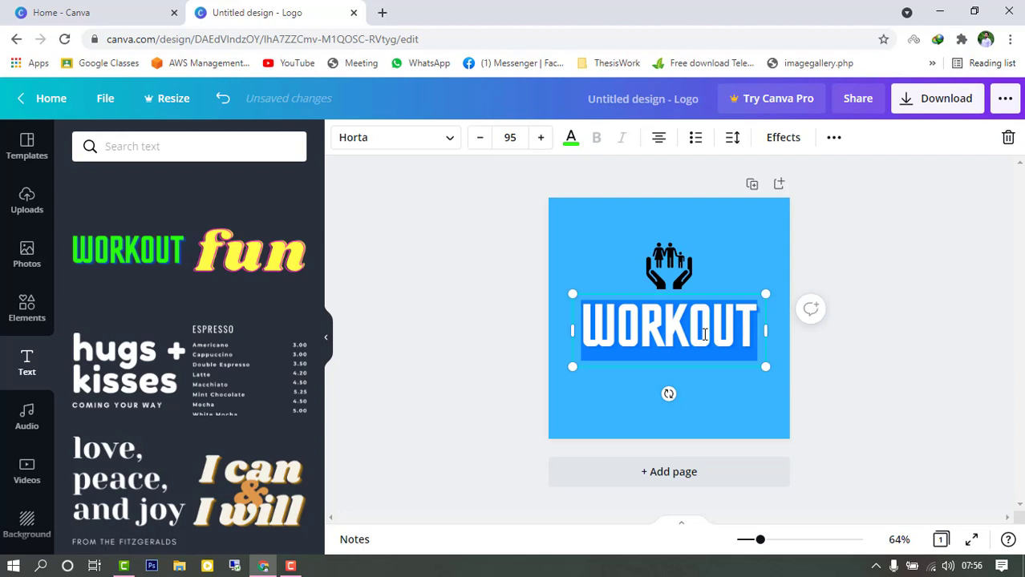
type("INSURANCE")
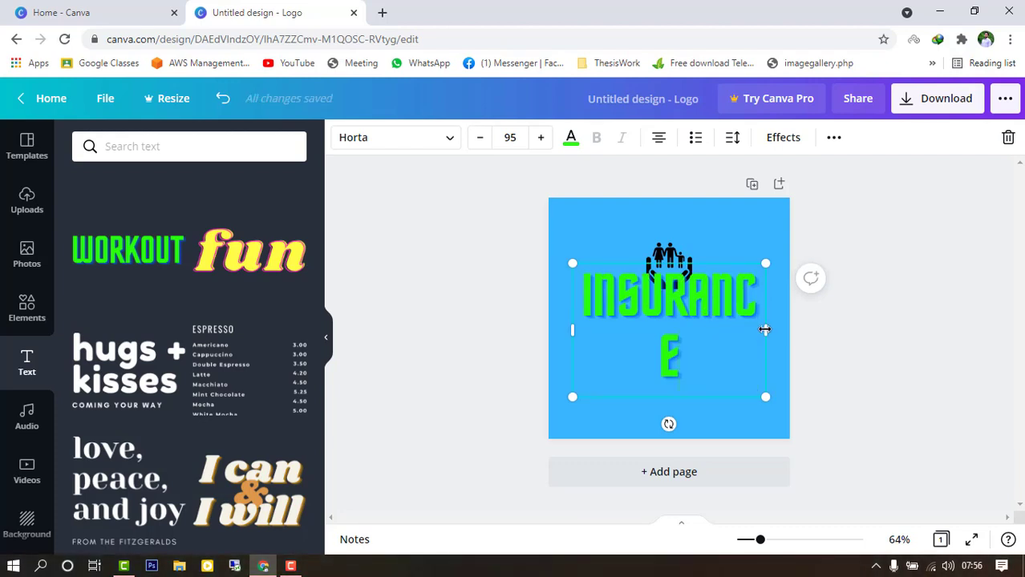
left_click_drag(771, 329, 774, 330)
Try light grey on the "INSURANCE" text and set its colour to the light orange default colour.
double_click(744, 330)
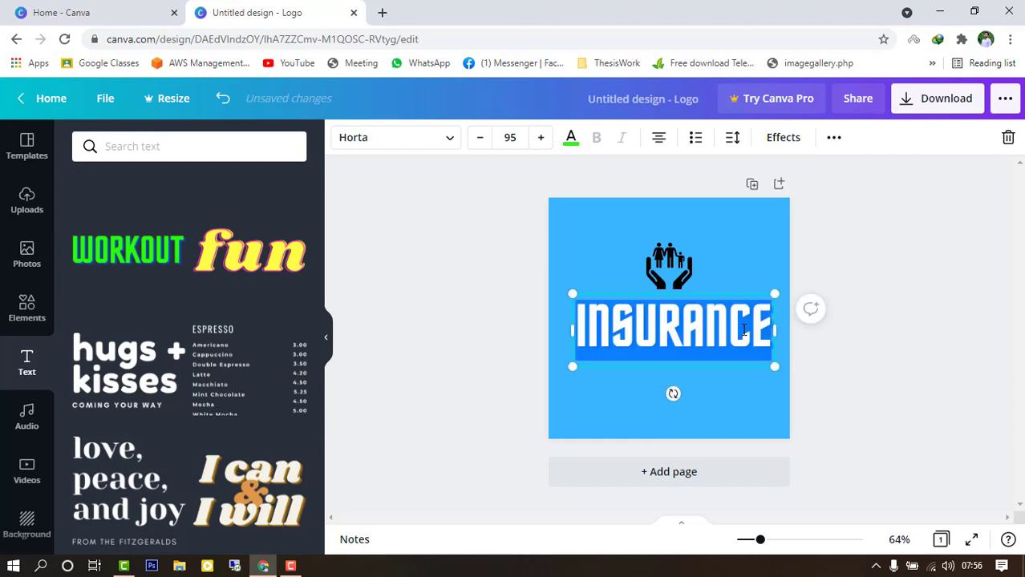
left_click(571, 139)
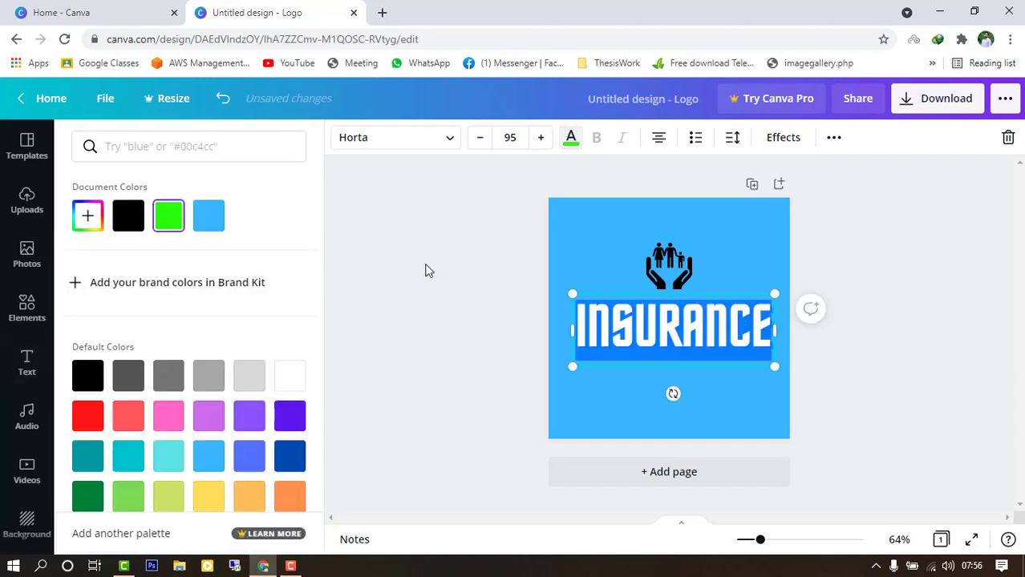
left_click(248, 376)
left_click(610, 339)
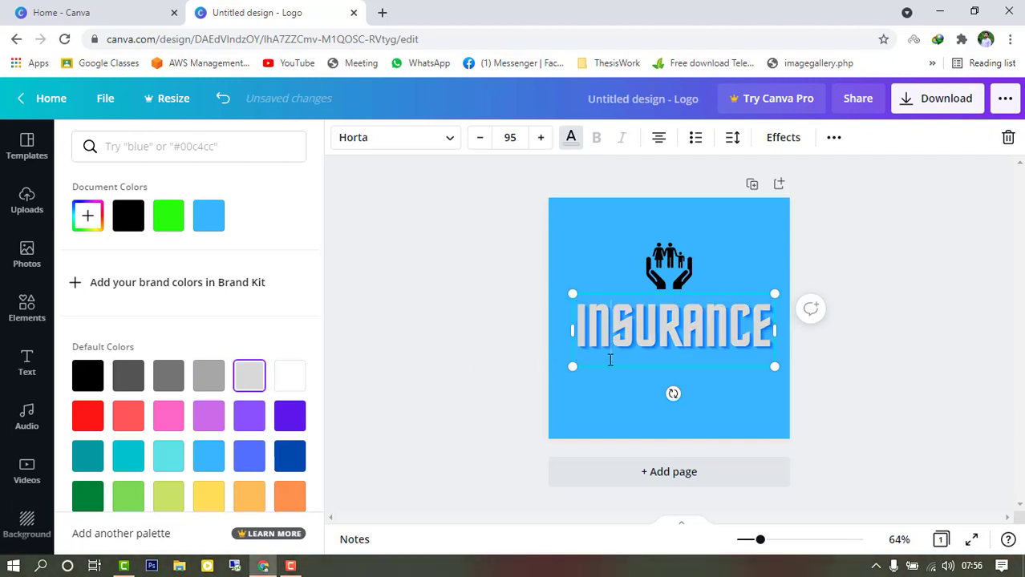
double_click(738, 337)
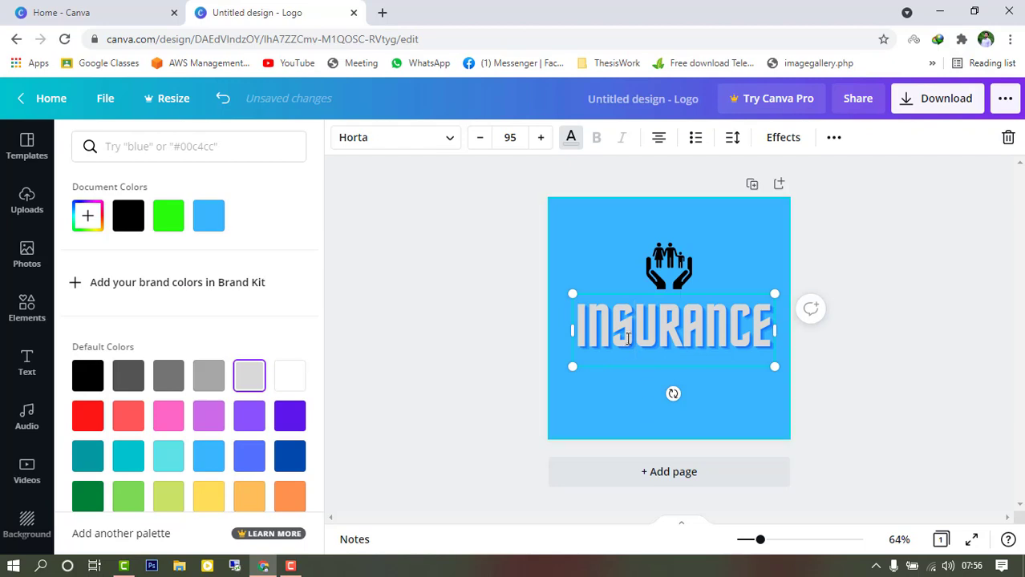
left_click(252, 497)
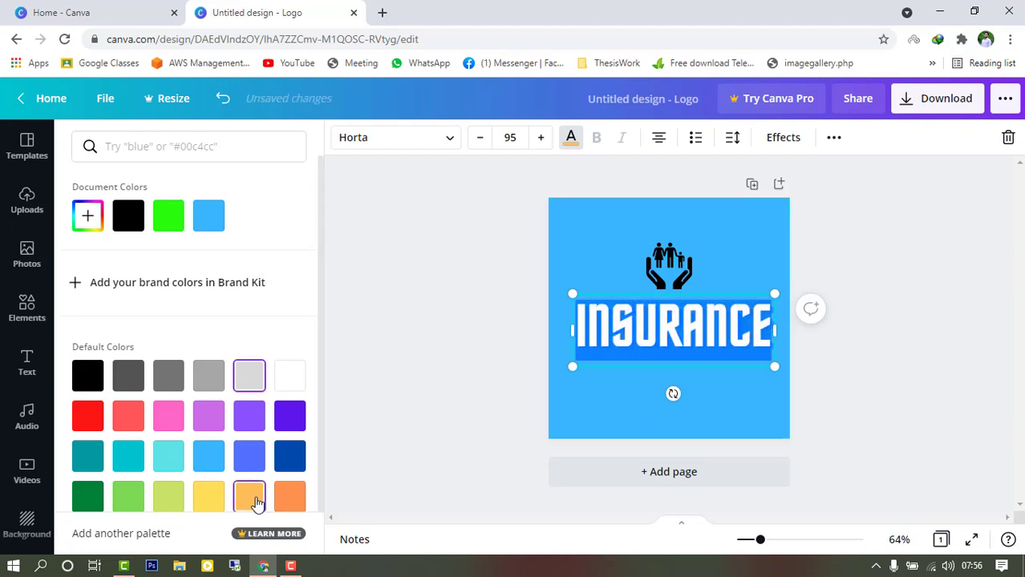
left_click(651, 335)
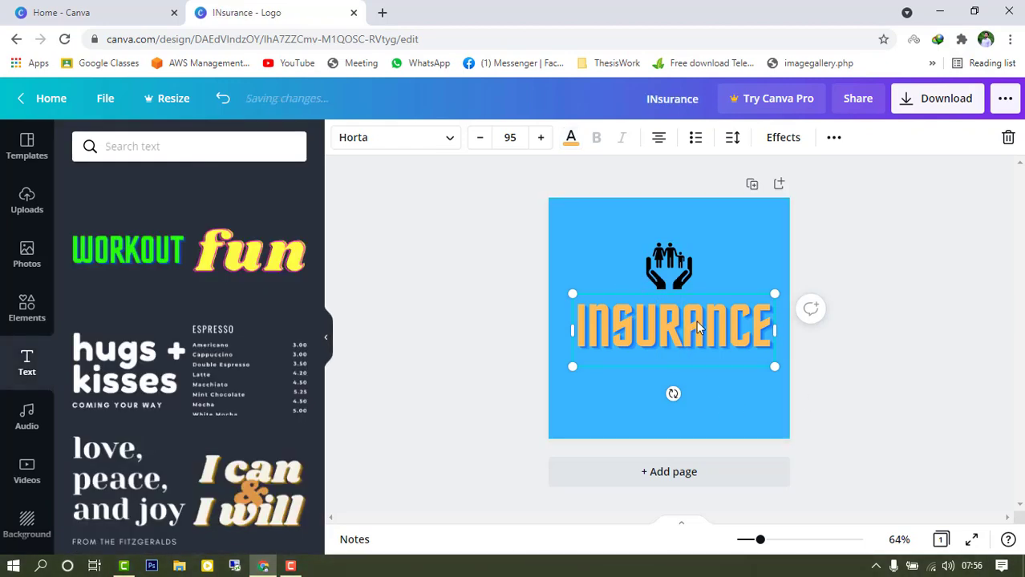
Lower the "INSURANCE" text slightly, then enlarge the family-and-hands graphic to a little over a third of the page width, centred above it.
left_click_drag(696, 324, 698, 346)
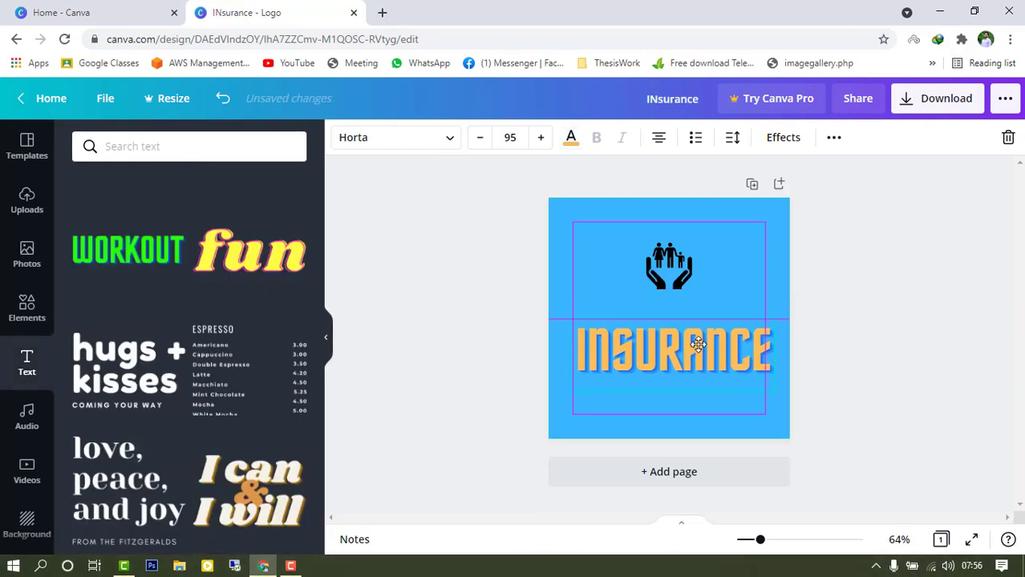
left_click_drag(672, 272, 733, 221)
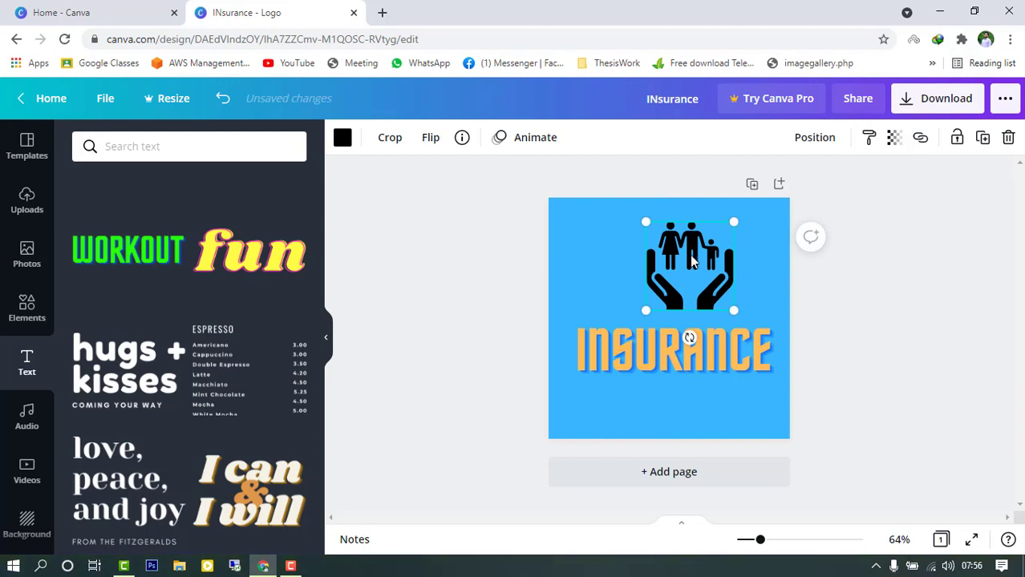
left_click_drag(670, 269, 673, 263)
left_click(834, 269)
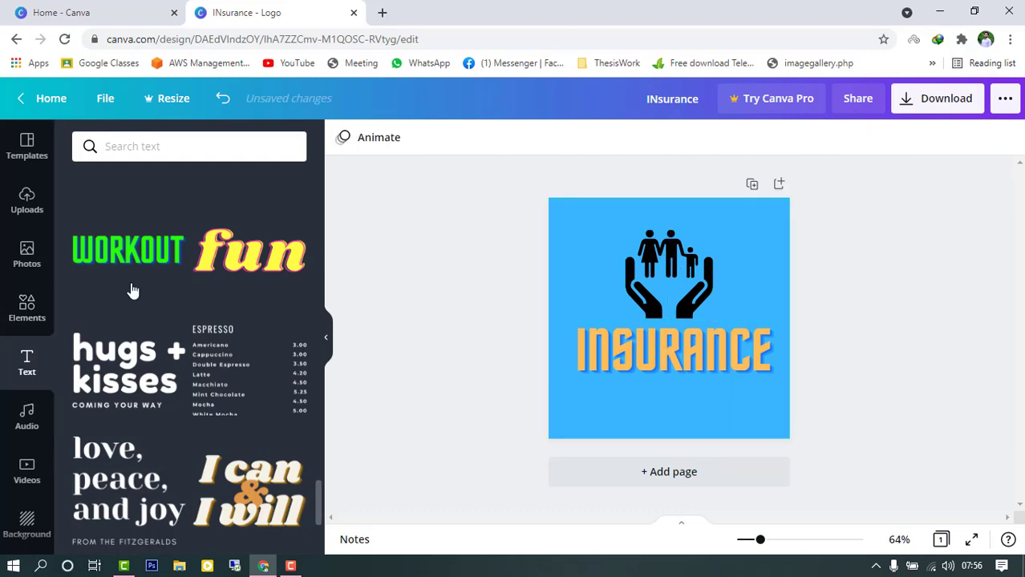
Add a default subheading text box to the logo page and deselect it.
scroll(130, 289, "up", 10)
scroll(128, 282, "up", 8)
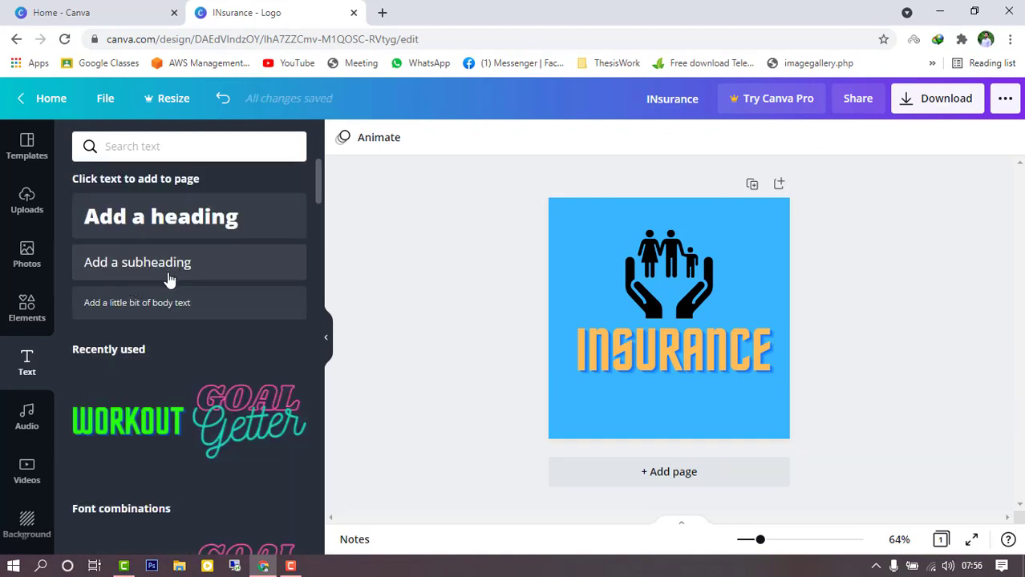
left_click(181, 267)
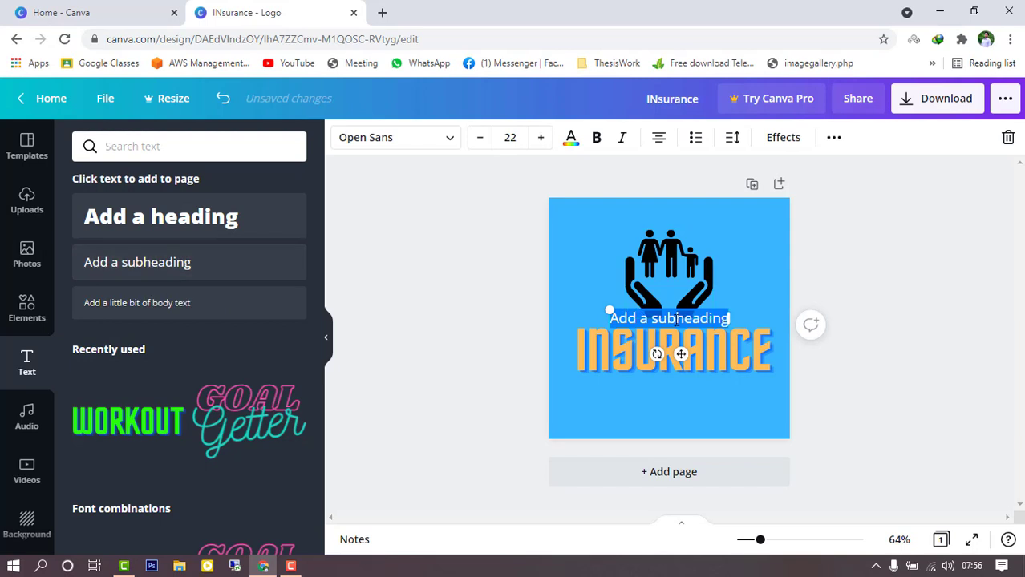
left_click(809, 374)
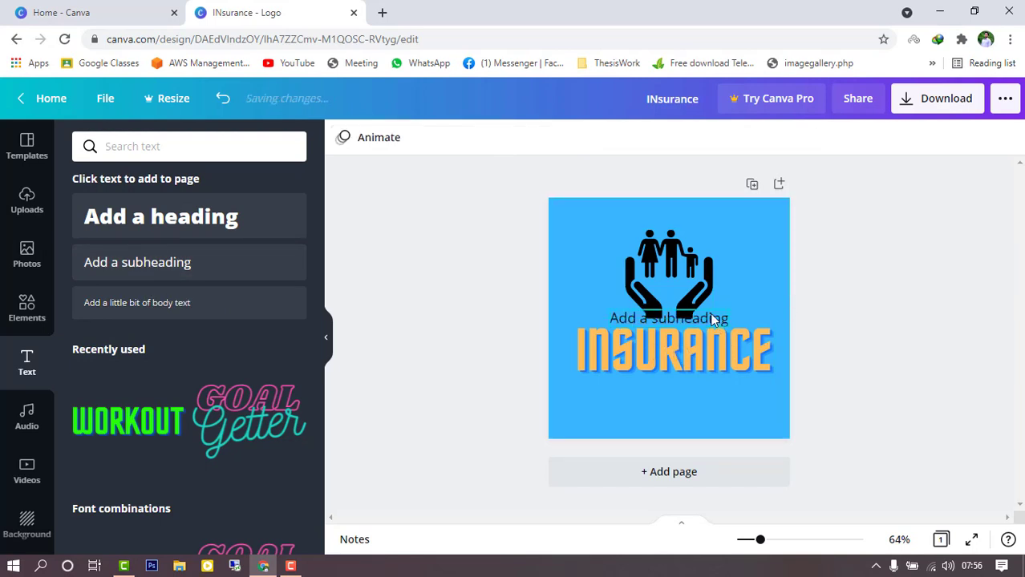
Move the subheading just below the "INSURANCE" title and replace its placeholder text with "Slogon".
left_click(712, 316)
left_click_drag(716, 343, 695, 391)
left_click(695, 392)
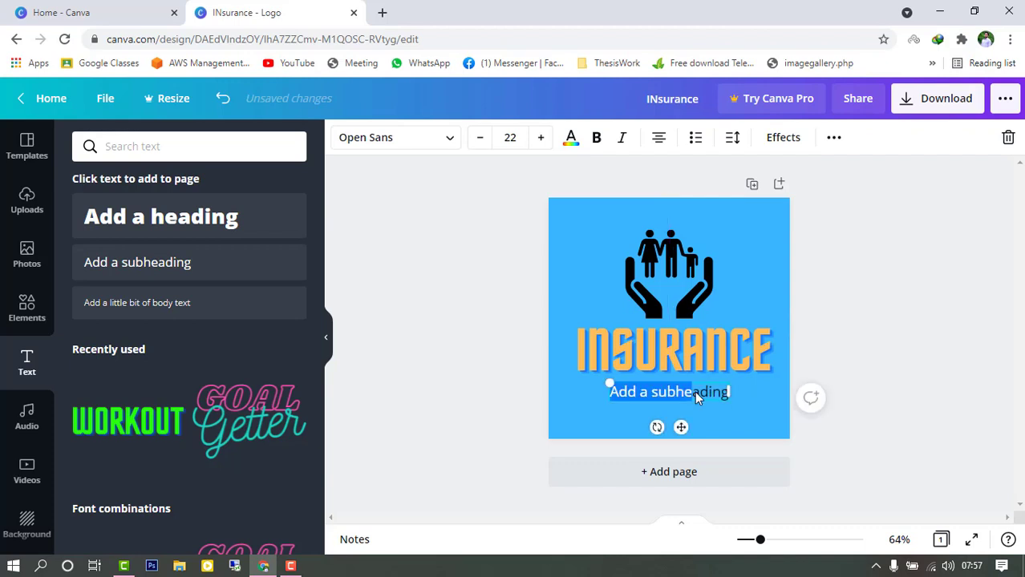
type("Slogan")
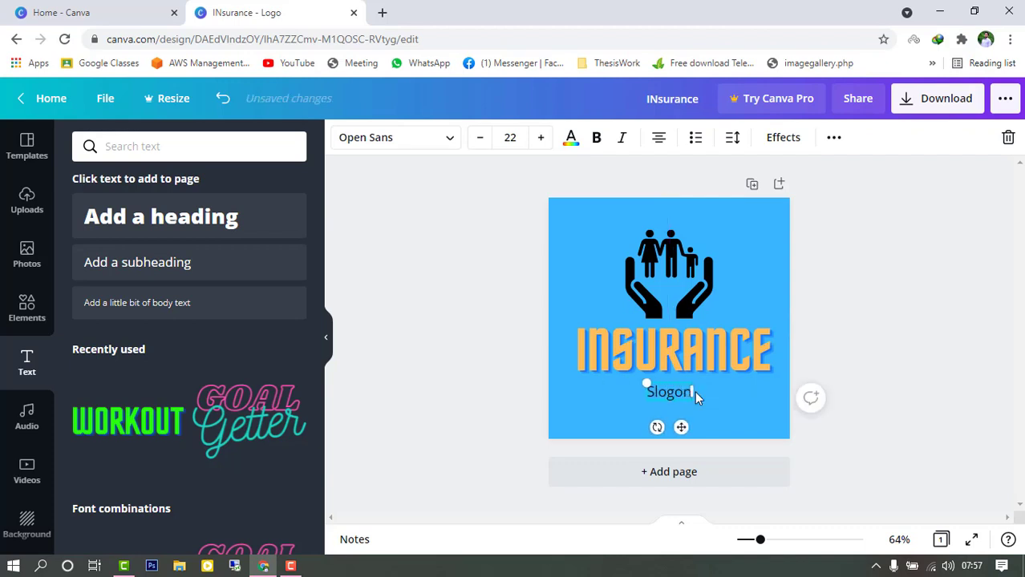
Replace the whole subheading text with "Save The Life" and deselect the text box.
key("ctrl+a")
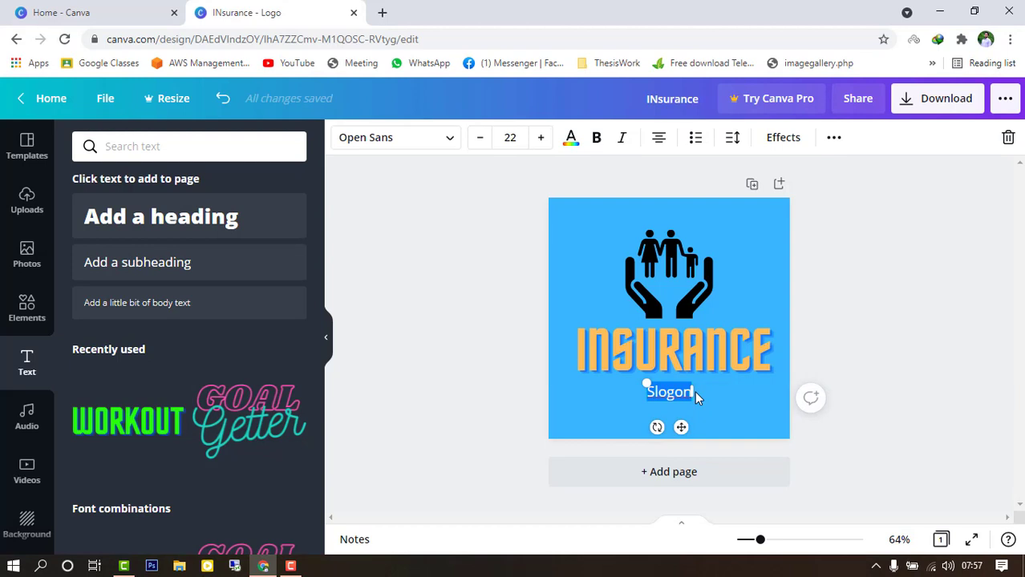
type("Savethe")
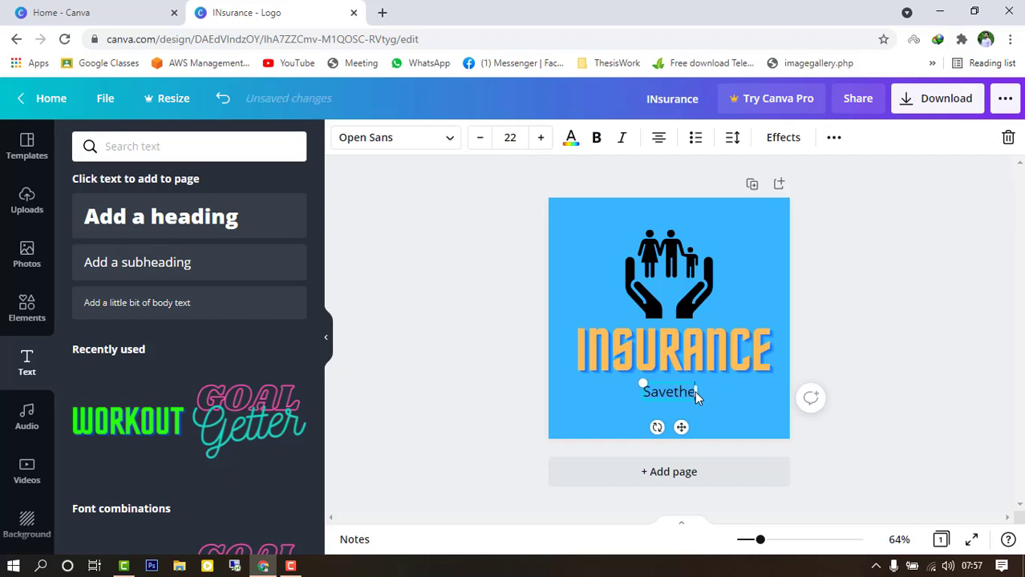
key("BackSpace")
key("BackSpace")
key("BackSpace")
type("Th")
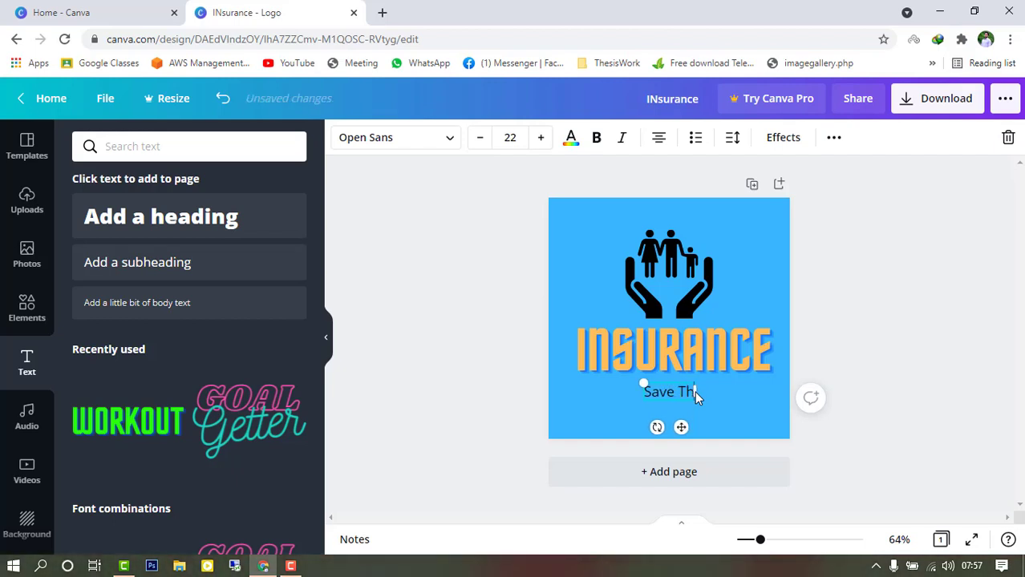
type("e Life")
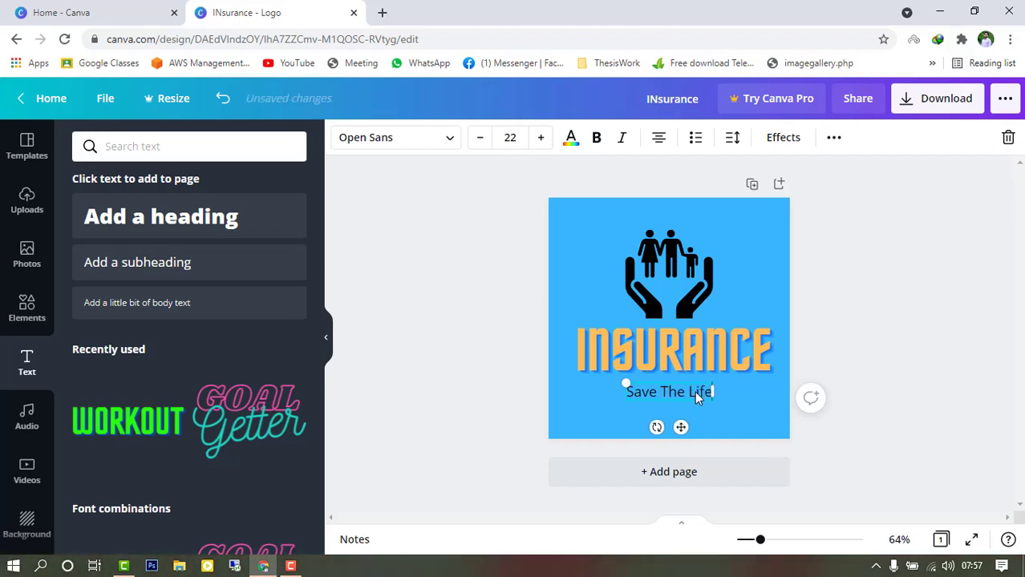
left_click(516, 386)
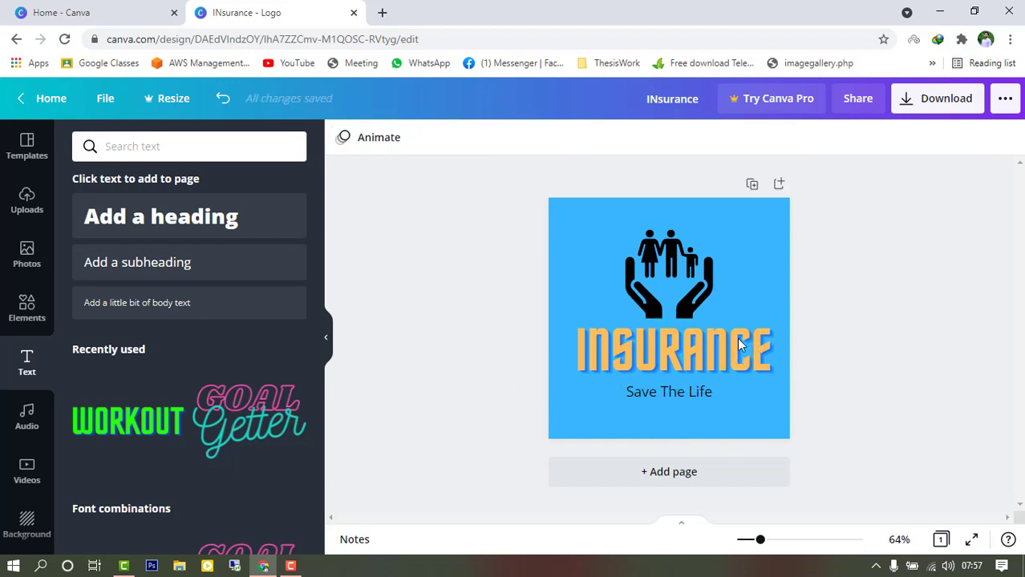
left_click(702, 393)
left_click(848, 359)
left_click(700, 390)
left_click(870, 283)
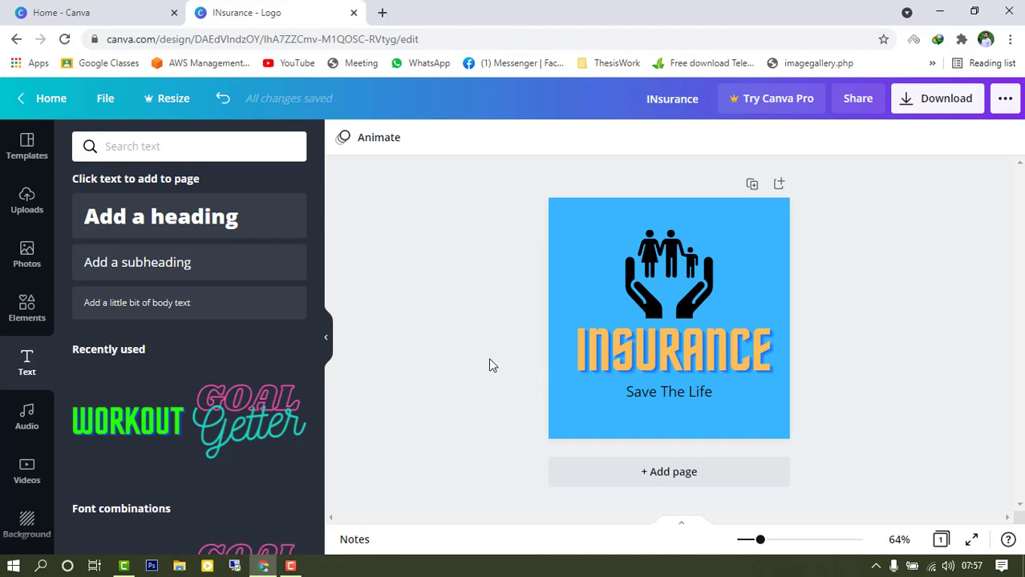
left_click(592, 282)
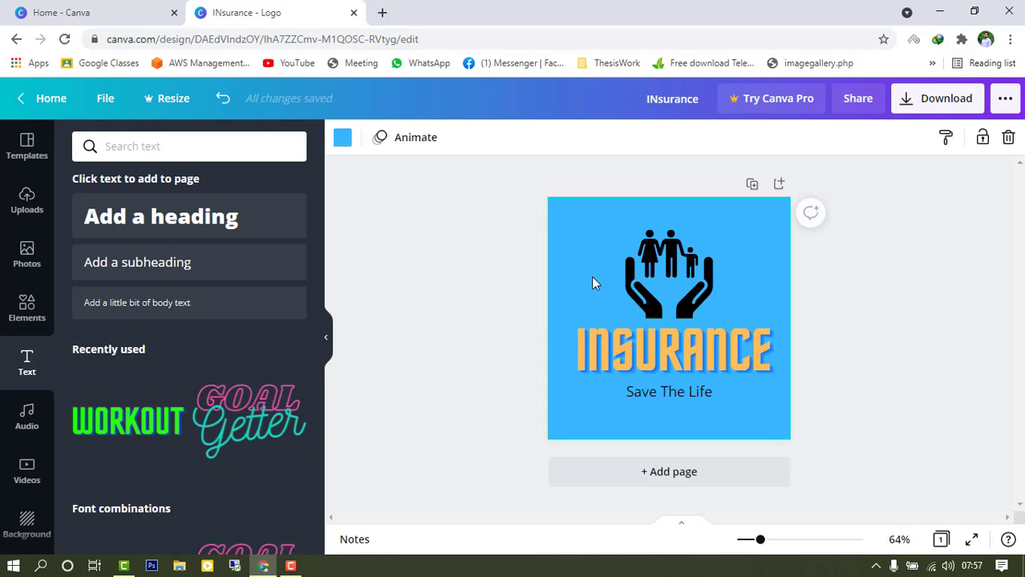
left_click(487, 320)
left_click(291, 567)
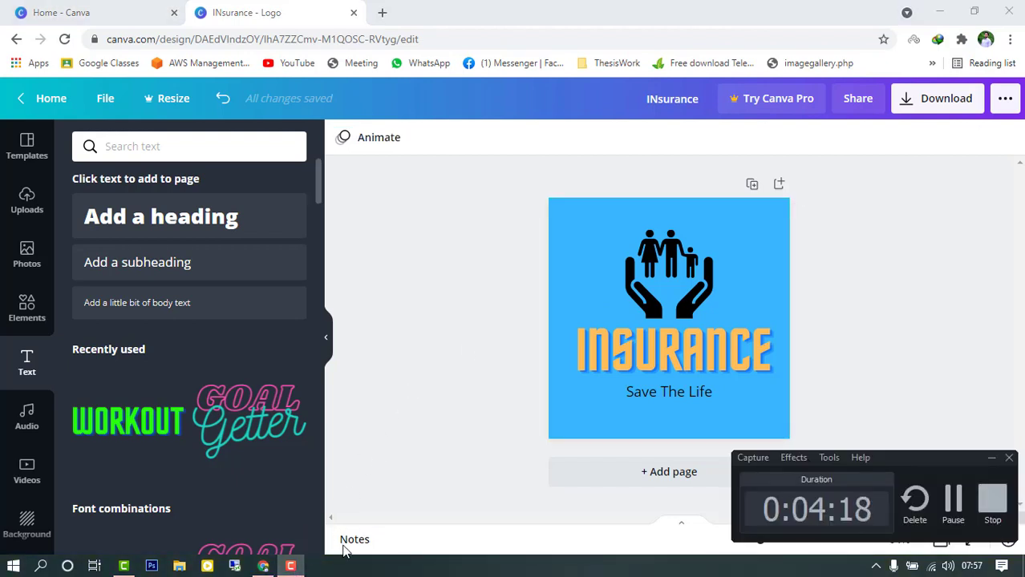
left_click(992, 458)
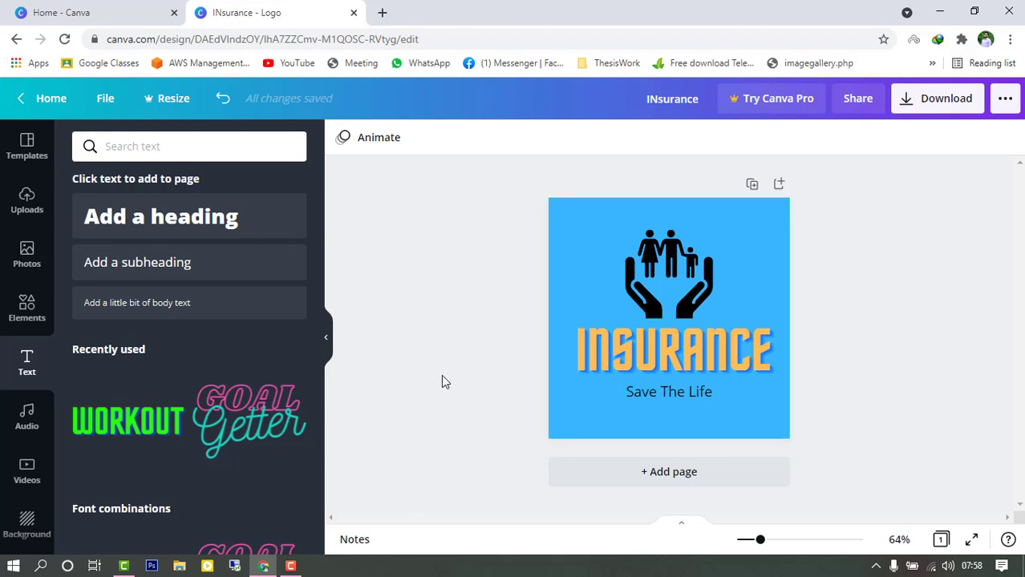
left_click(681, 529)
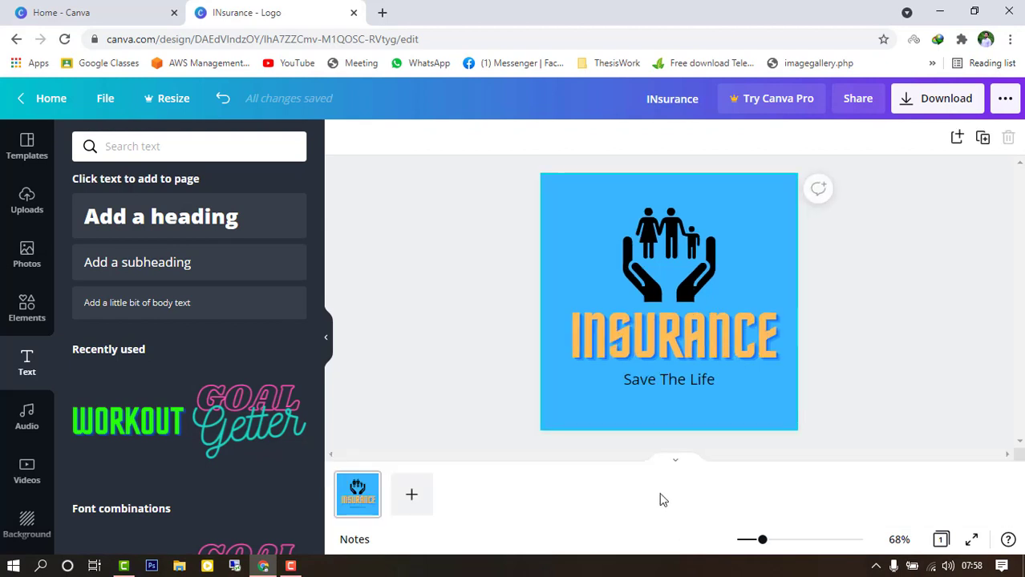
left_click(676, 468)
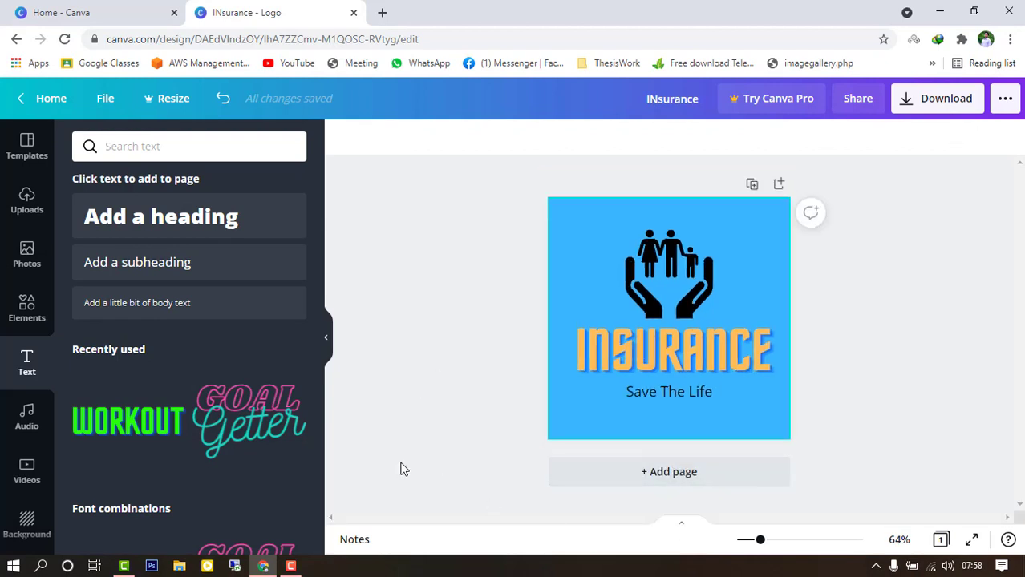
left_click(294, 568)
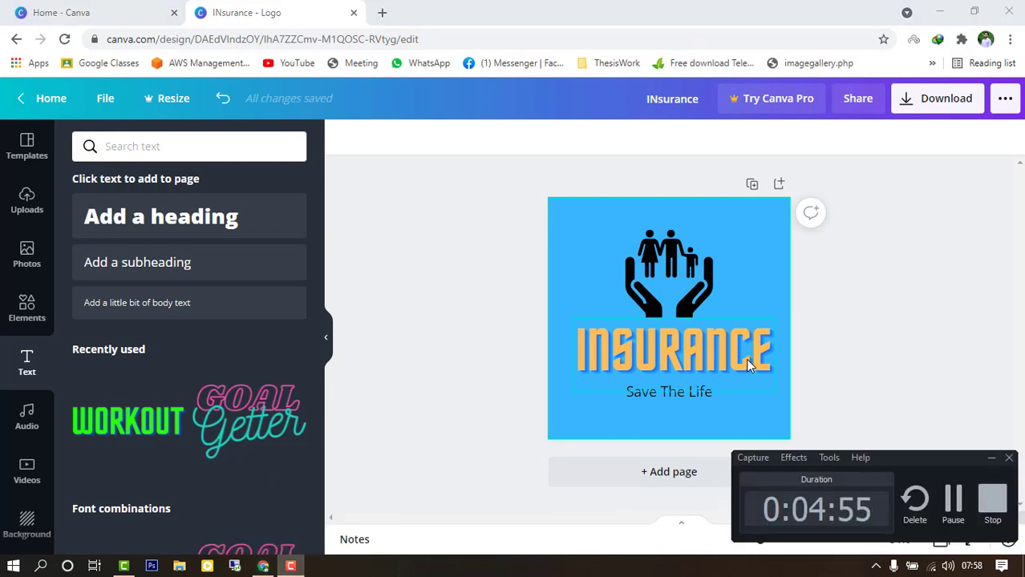
left_click(992, 461)
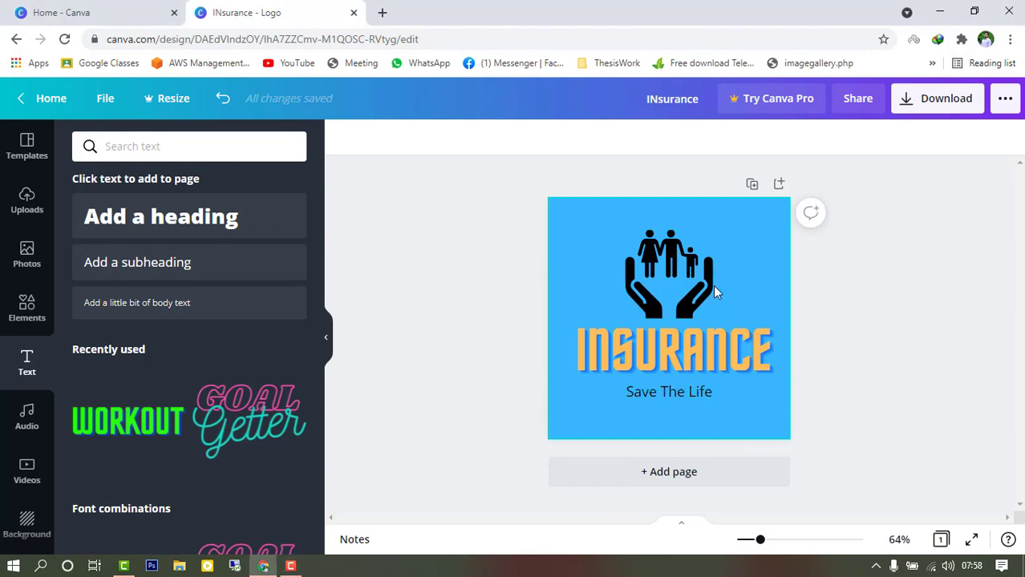
Download the logo as a 500 × 500 px PNG and open the downloaded INsurance.png in a new browser tab.
left_click(935, 102)
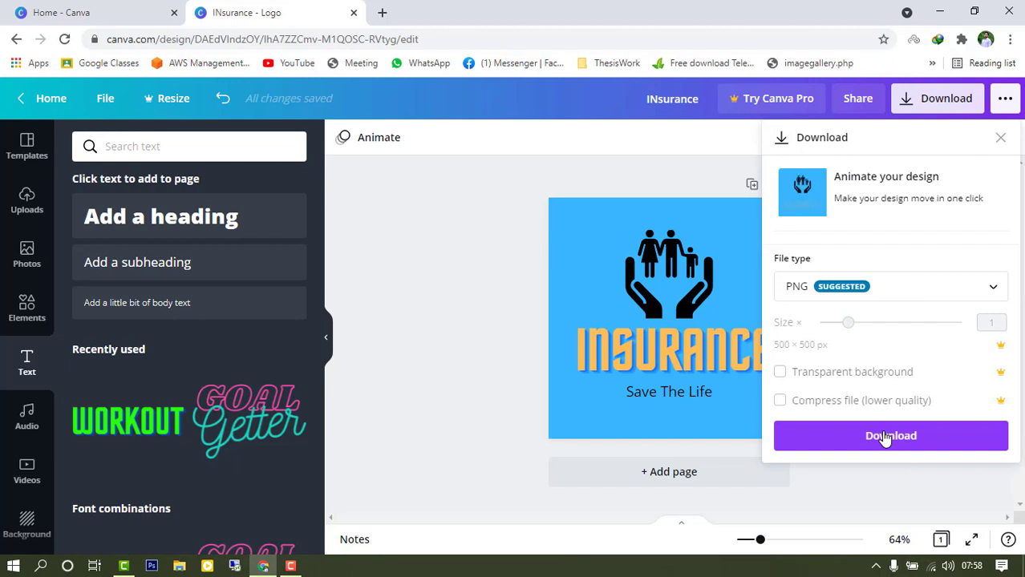
left_click(934, 440)
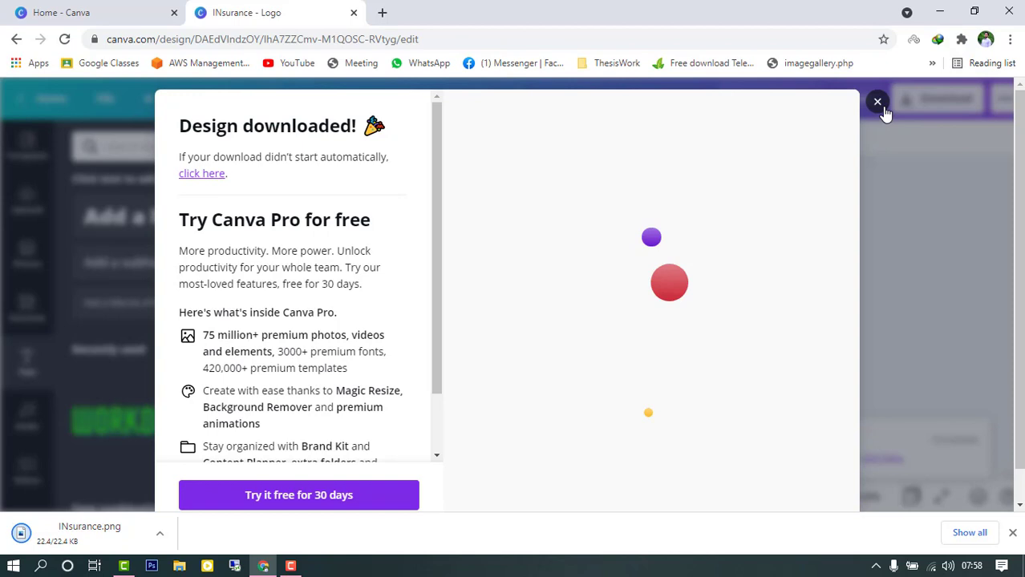
left_click(878, 104)
left_click_drag(133, 539, 430, 17)
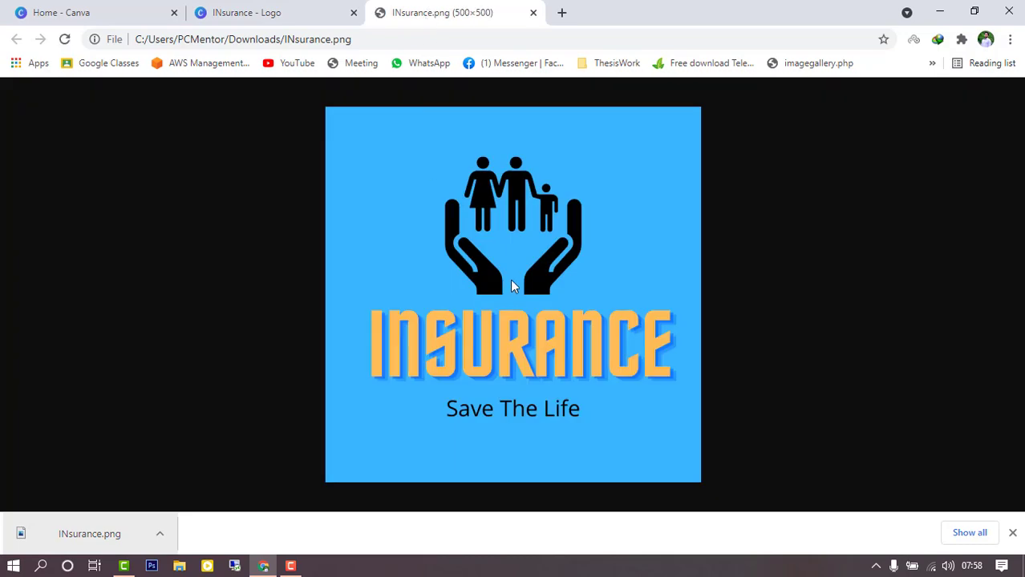